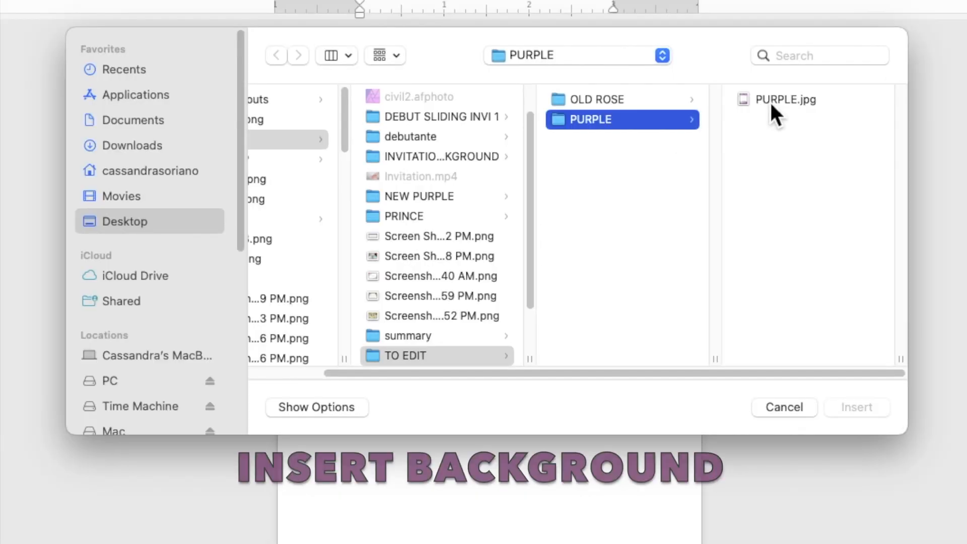
# Step: Insert the PURPLE.jpg picture and set its text wrapping to Behind Text
pyautogui.click(694, 134)
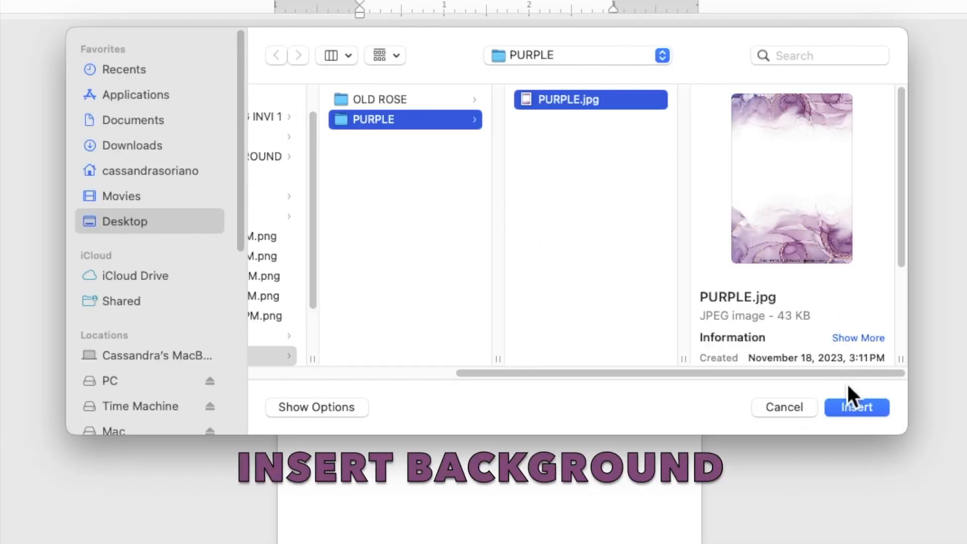
pyautogui.click(855, 407)
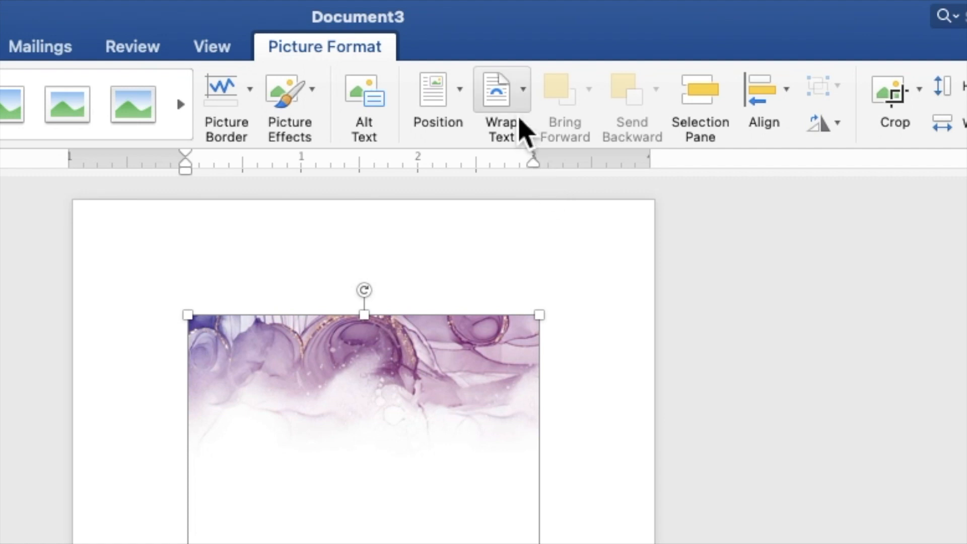
pyautogui.click(517, 103)
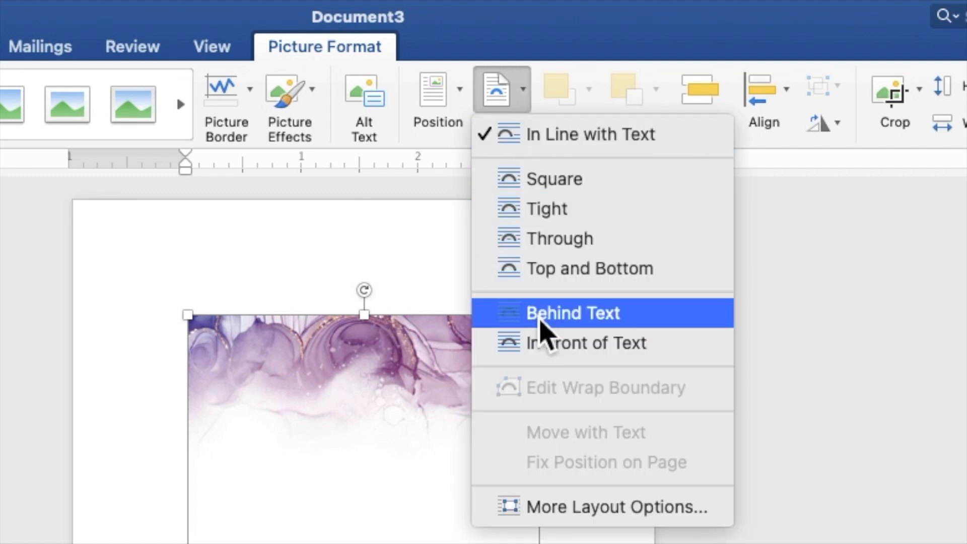
pyautogui.click(543, 327)
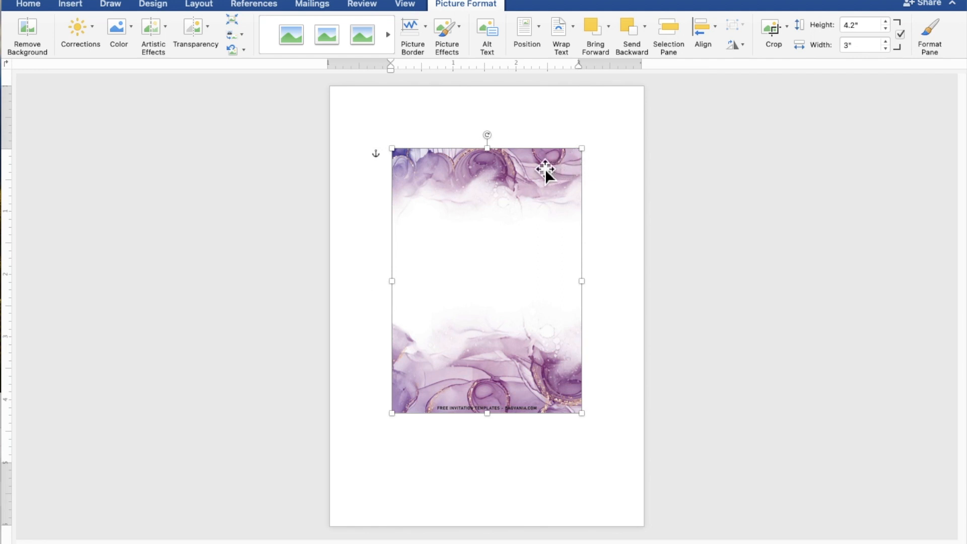
# Step: Move the picture to the page's top-left corner and stretch it to cover the page (about 7.16" by 5.12")
pyautogui.moveTo(504, 183); pyautogui.dragTo(442, 119)
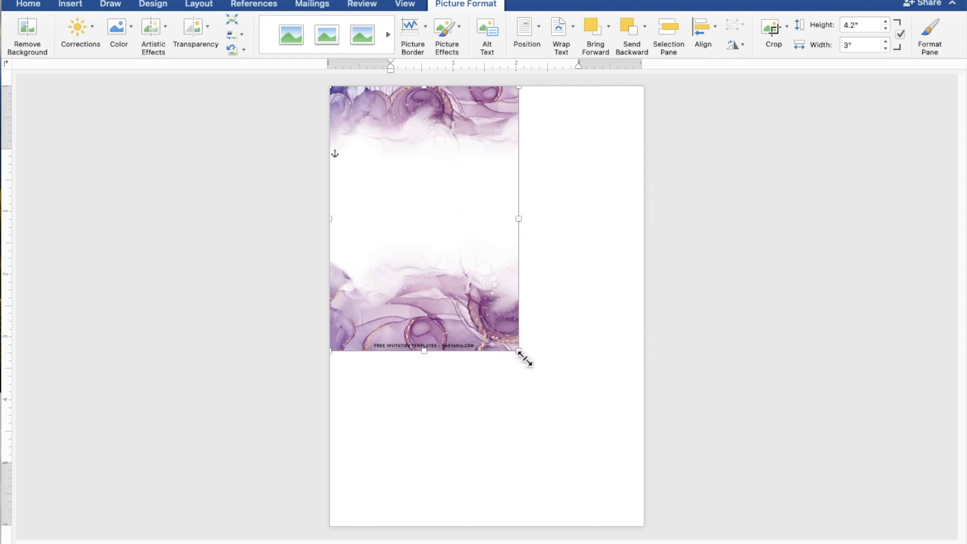
pyautogui.moveTo(521, 354); pyautogui.dragTo(624, 536)
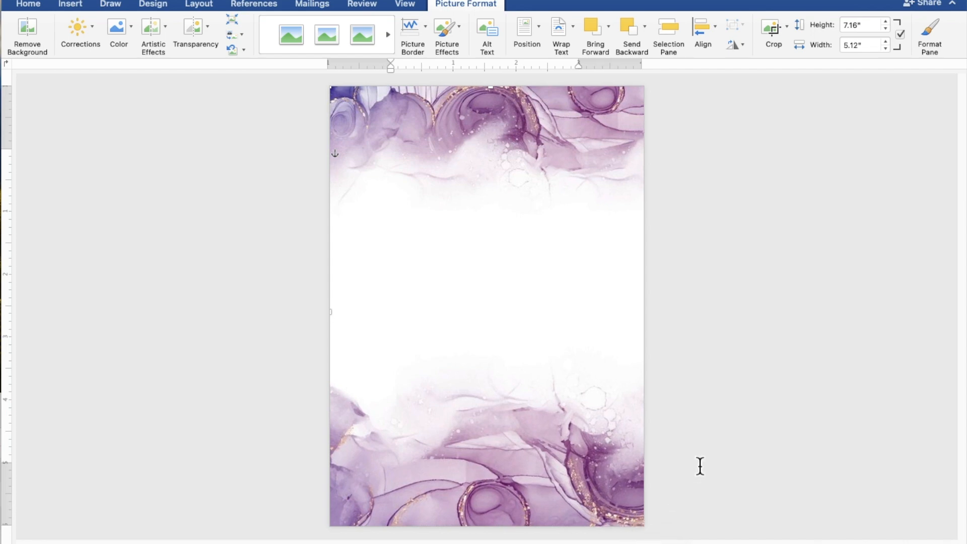
pyautogui.click(785, 380)
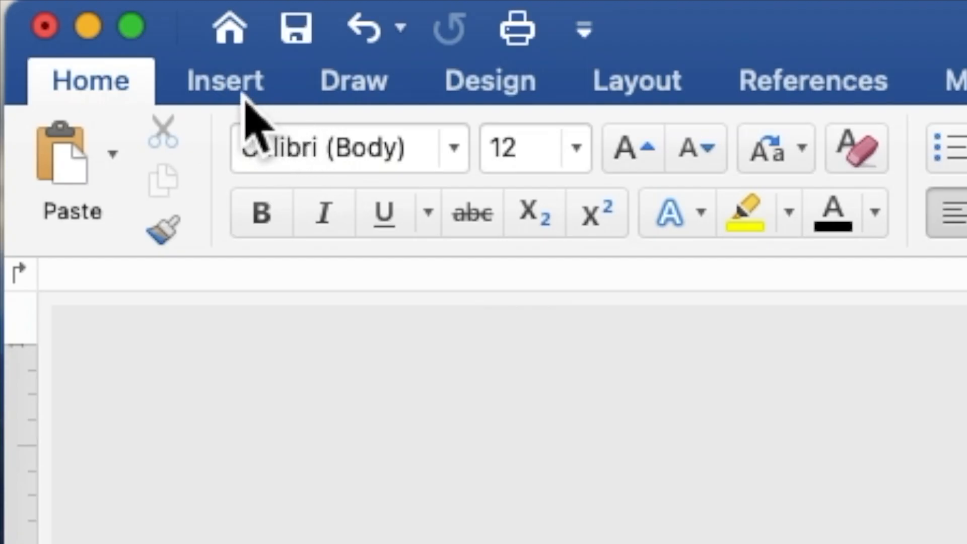
# Step: Draw a rectangle about 5.23" by 4.78" over the center of the page
pyautogui.click(244, 96)
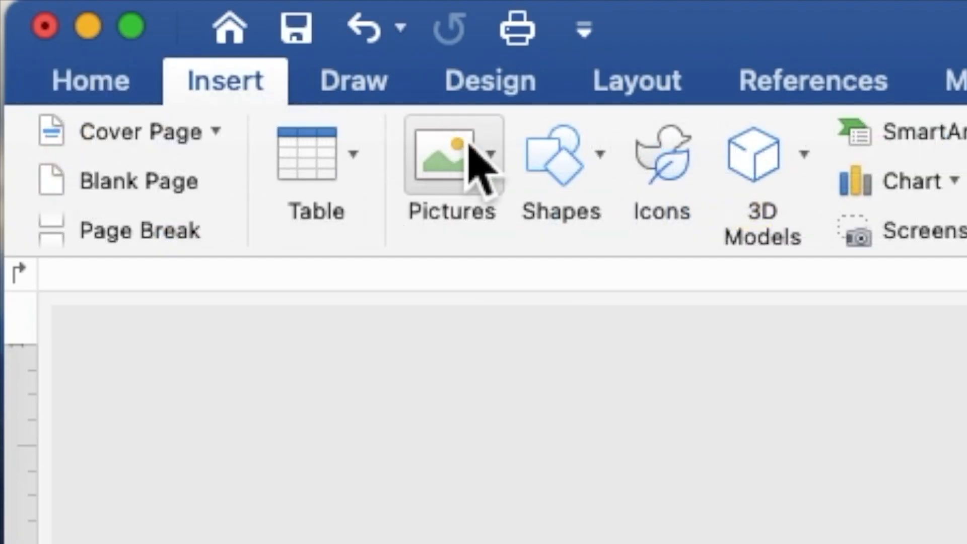
pyautogui.click(565, 172)
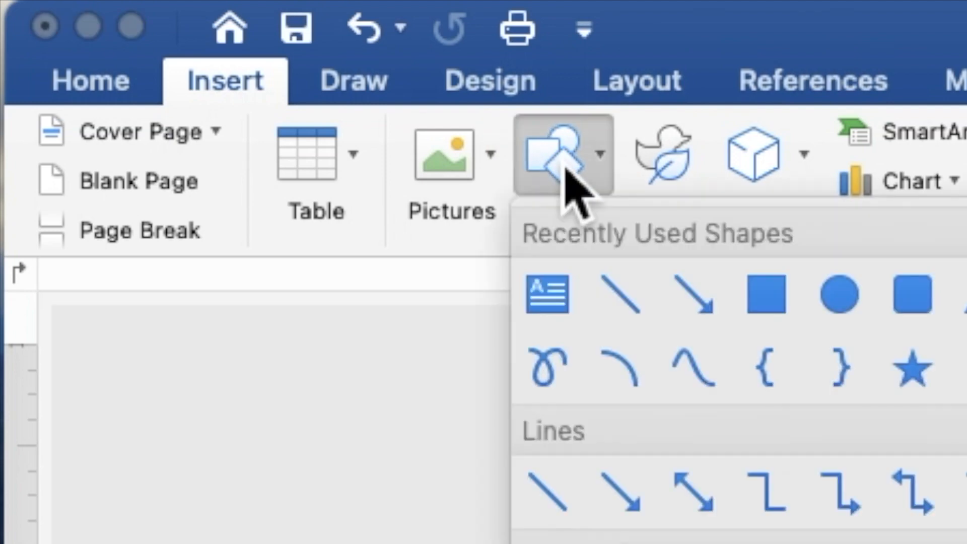
pyautogui.click(775, 313)
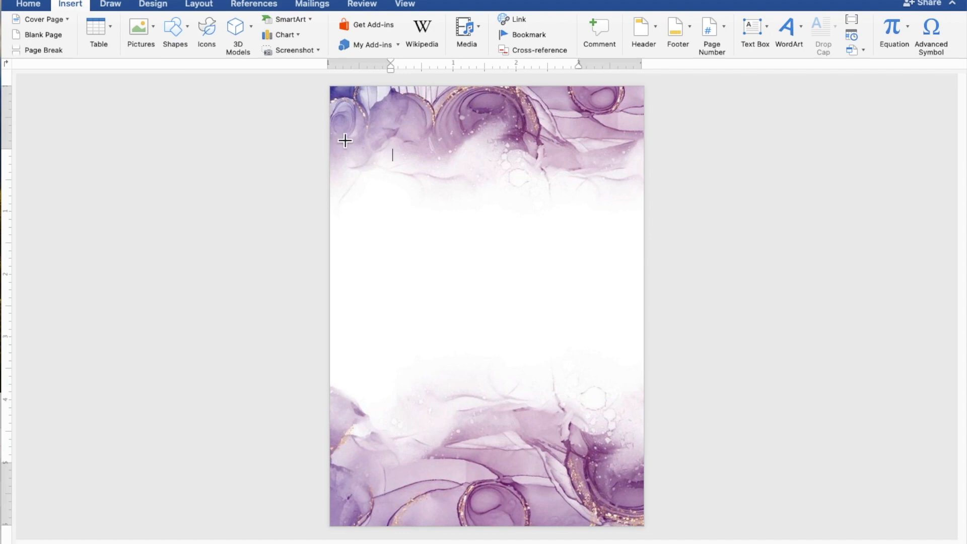
pyautogui.moveTo(336, 133)
pyautogui.mouseDown()
pyautogui.moveTo(363, 156)
pyautogui.moveTo(403, 245)
pyautogui.moveTo(461, 333)
pyautogui.moveTo(519, 395)
pyautogui.moveTo(645, 470)
pyautogui.mouseUp()
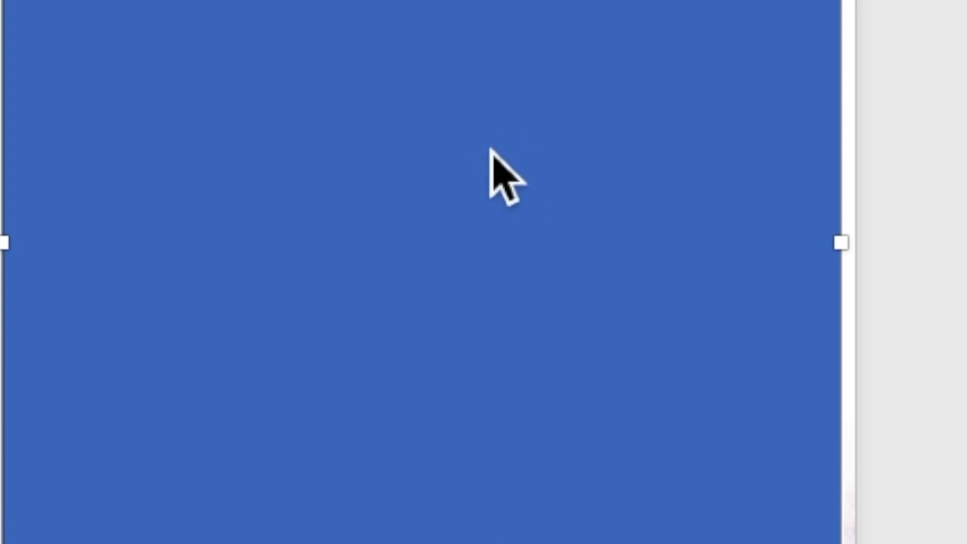
# Step: Add text to the rectangle, starting with the line TOGETHER WITH THEIR FAMILIES
pyautogui.rightClick(514, 265)
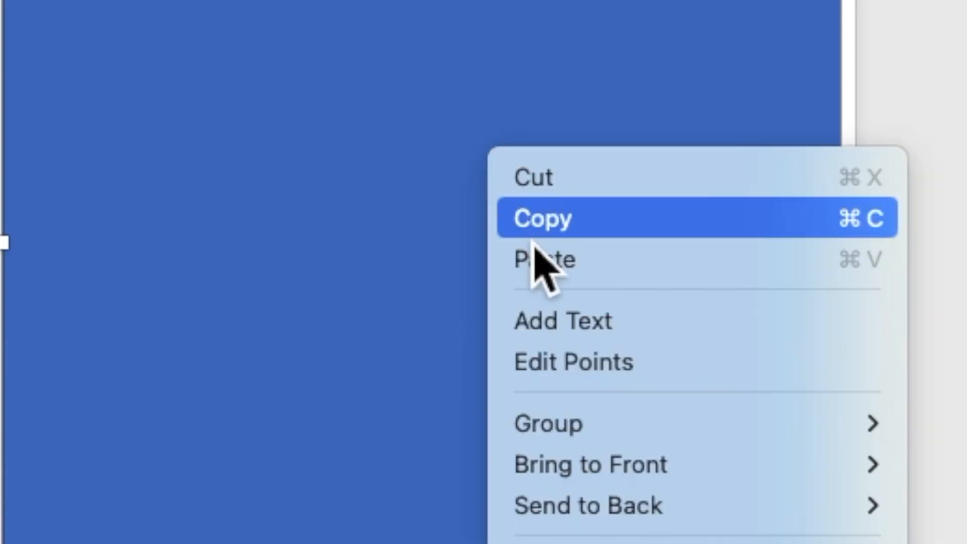
pyautogui.click(551, 336)
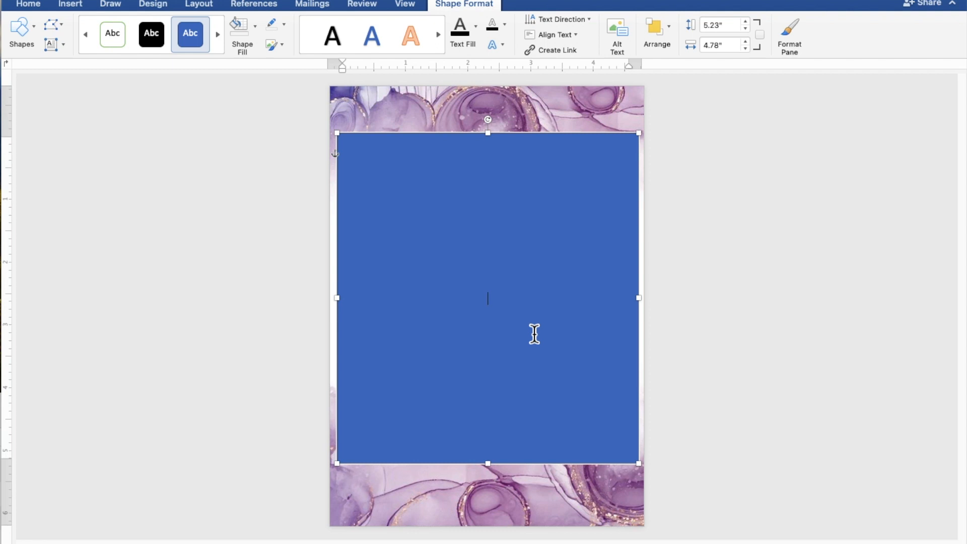
pyautogui.scroll(5, 535, 334)
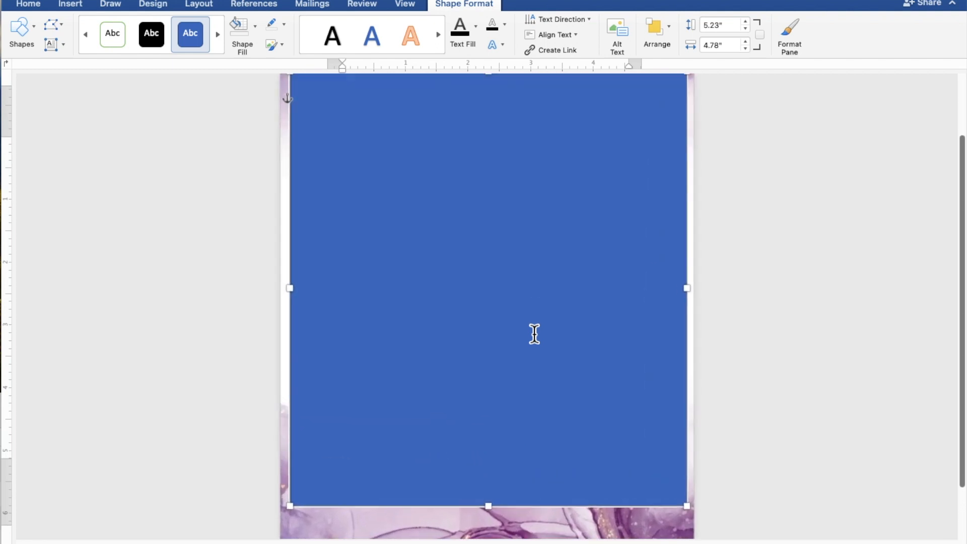
pyautogui.scroll(1, 535, 334)
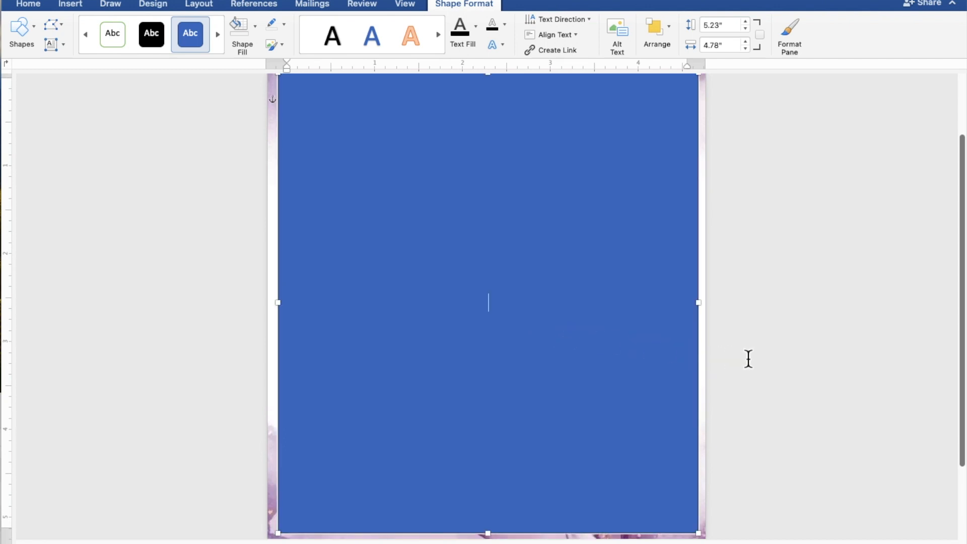
pyautogui.write('TOGETHE')
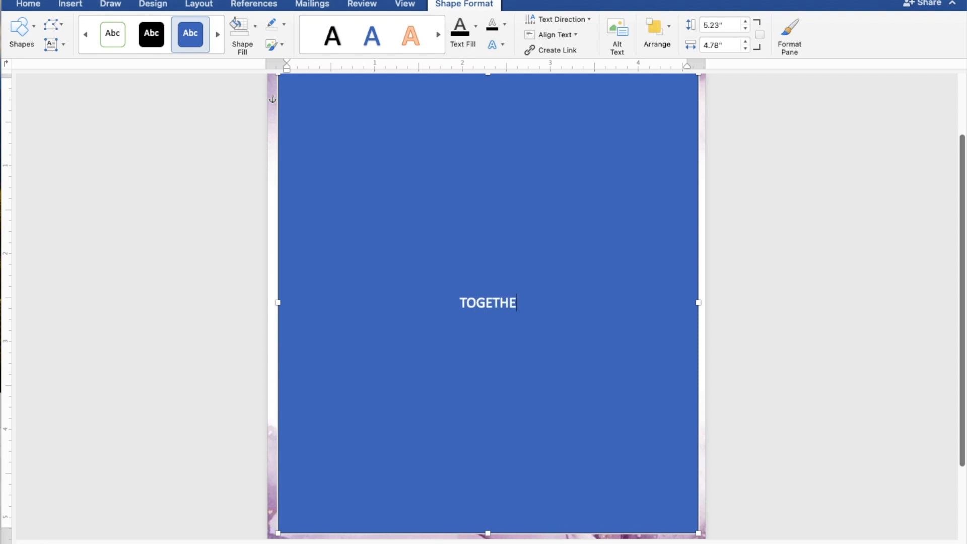
pyautogui.write('R W')
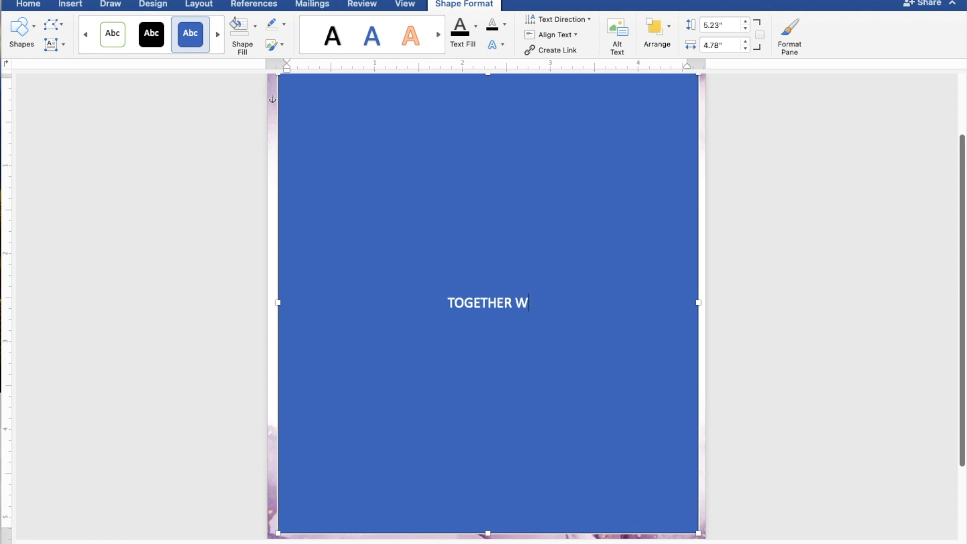
pyautogui.write('ITH')
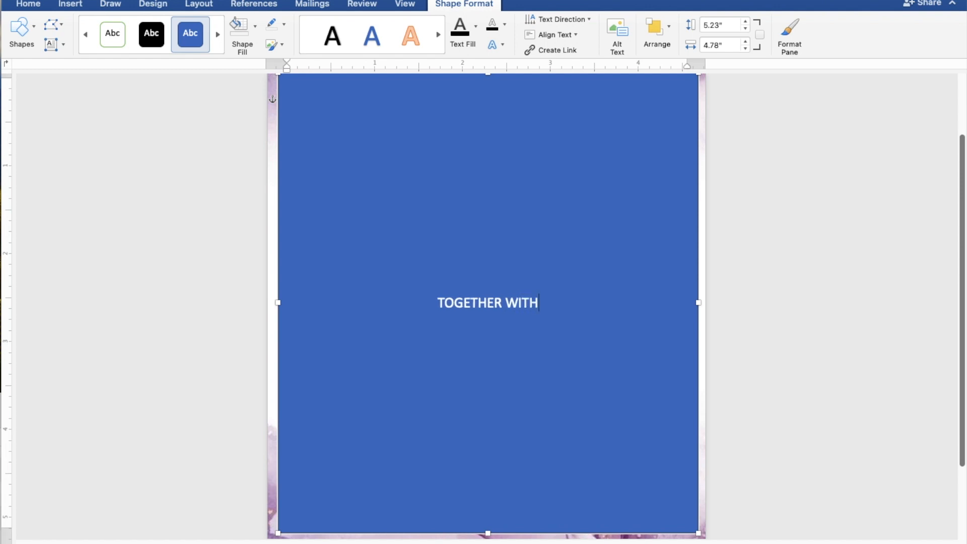
pyautogui.write(' TH')
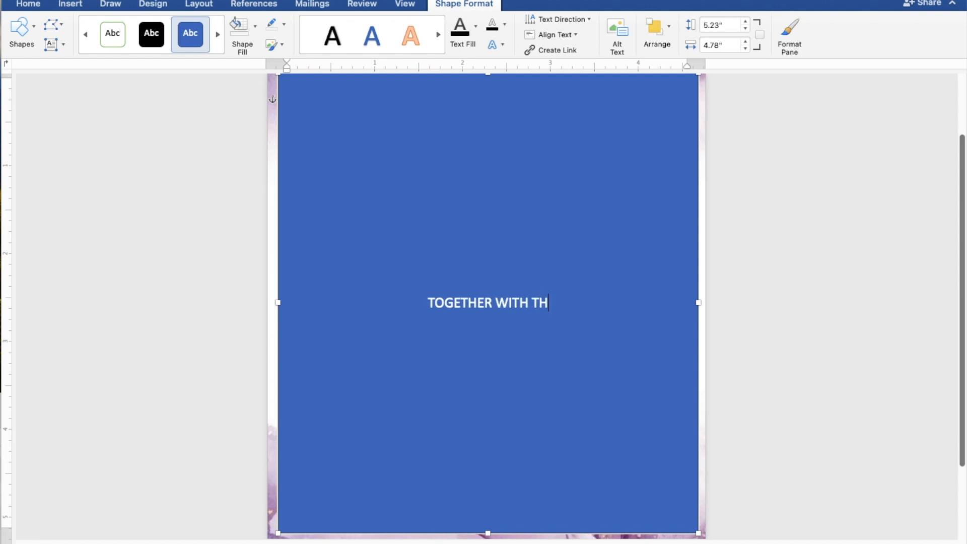
pyautogui.write('EIR')
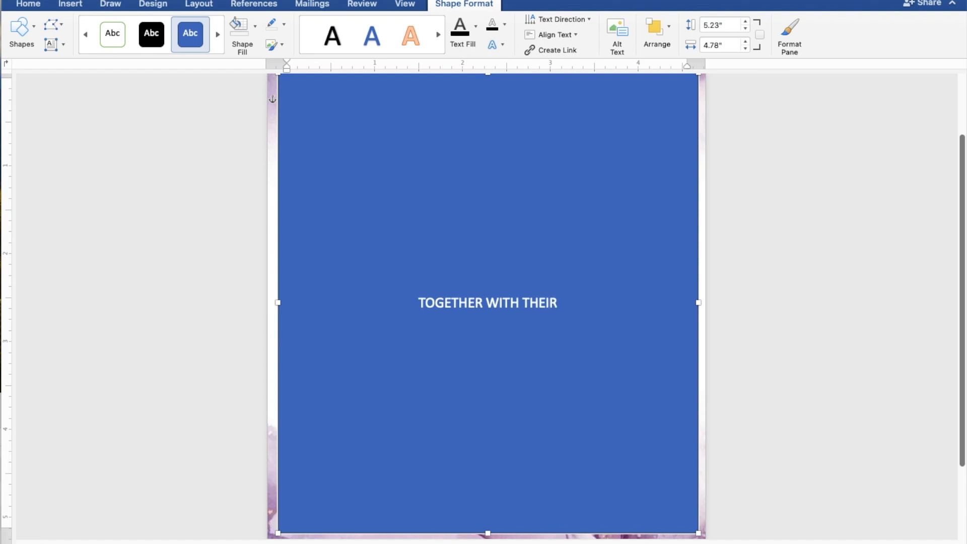
pyautogui.write(' FA')
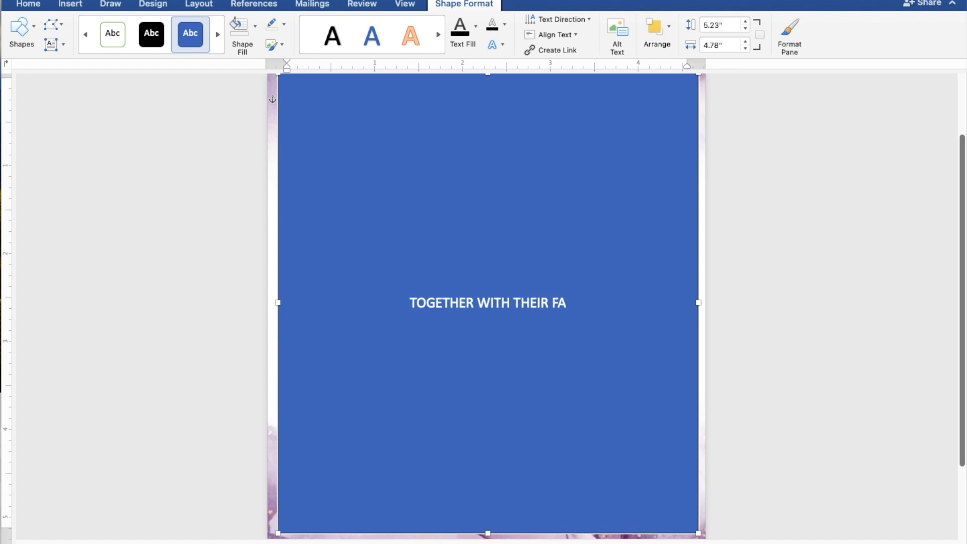
pyautogui.write('MILIES')
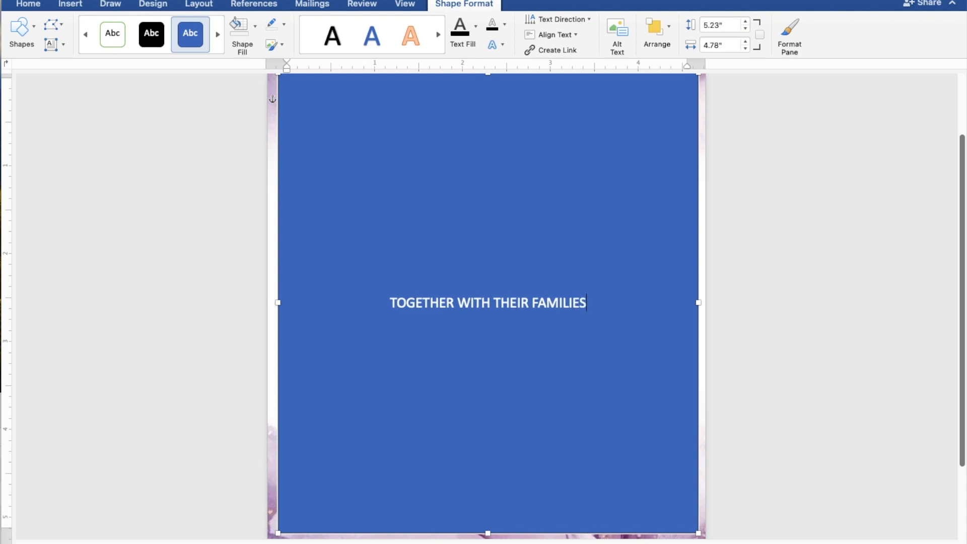
pyautogui.press('Return')
pyautogui.press('Return')
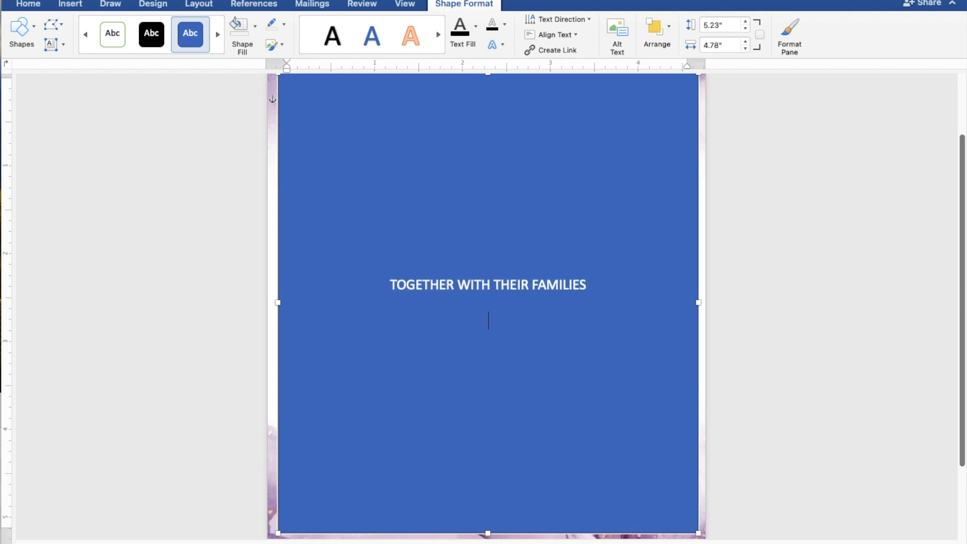
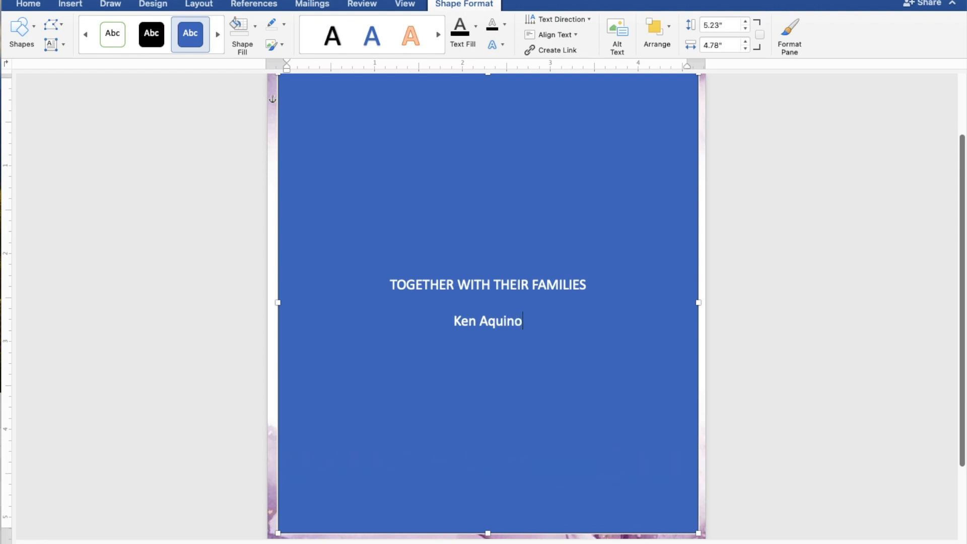
# Step: Type the groom's name, AND, and the bride's name on separate lines
pyautogui.press('Return')
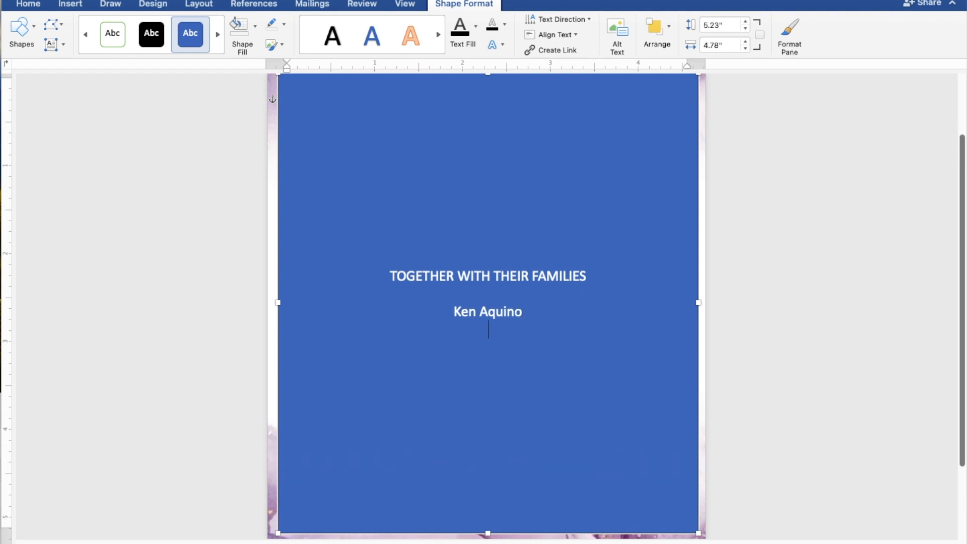
pyautogui.write('AND')
pyautogui.press('Return')
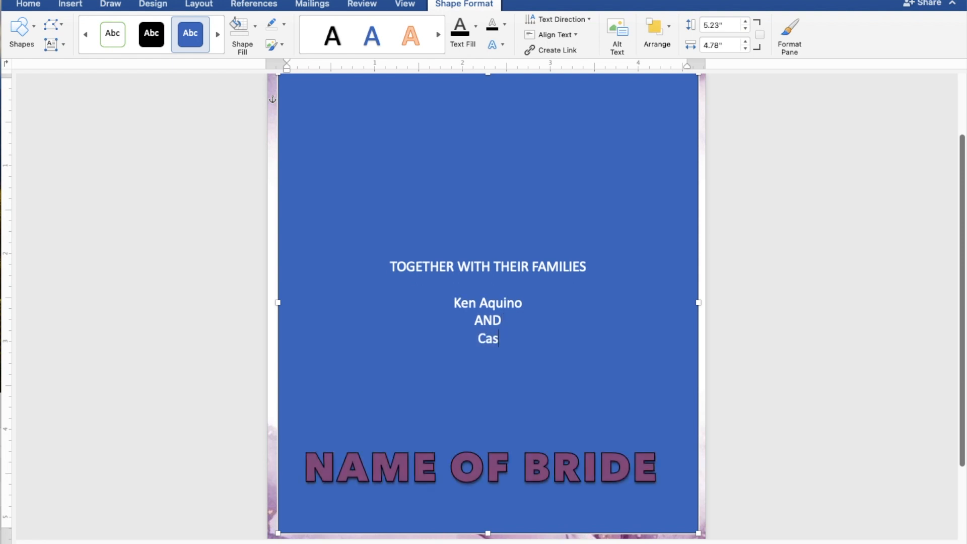
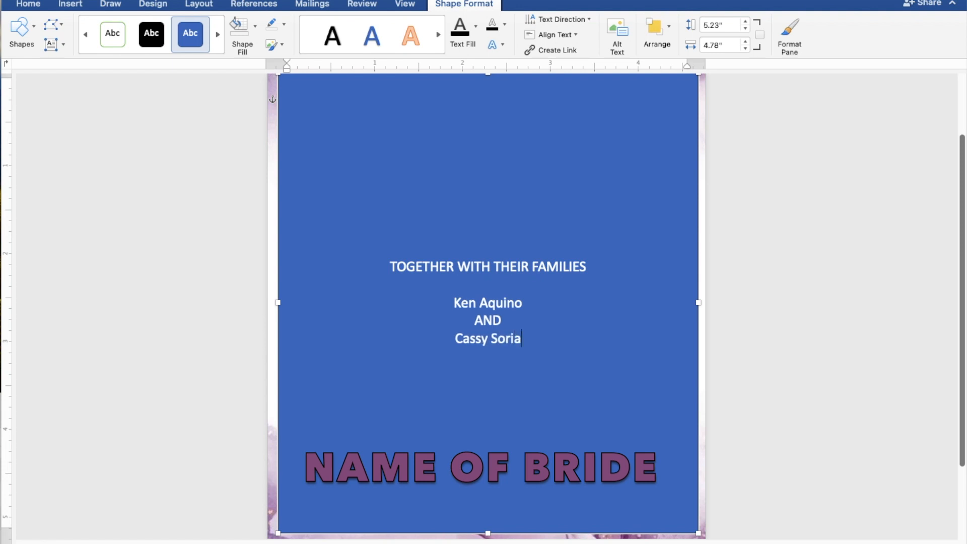
pyautogui.press('Return')
pyautogui.press('Return')
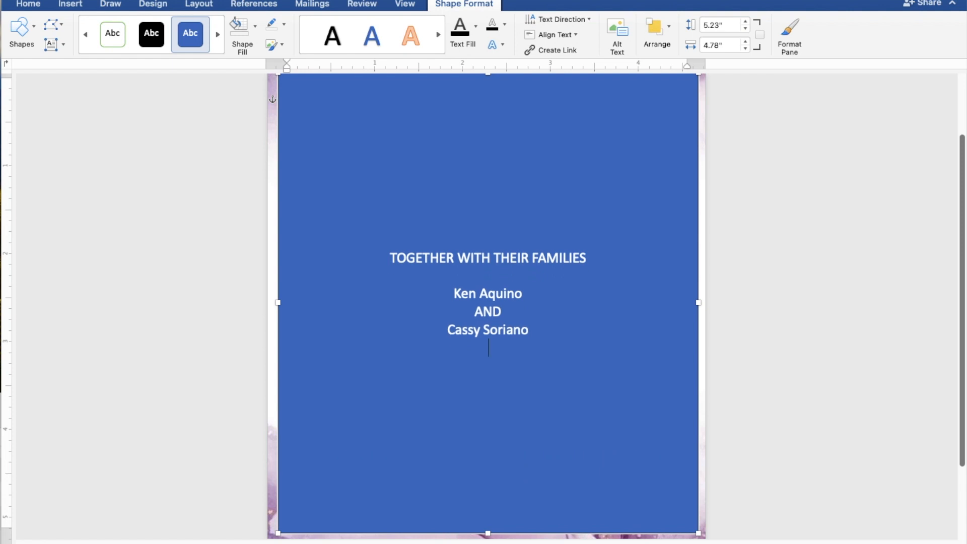
# Step: Type REQUEST THE PLEASURE OF YOUR PRESENCE and AS THEY JOYFULLY UNITE IN MARRIAGE on separate lines
pyautogui.write('R')
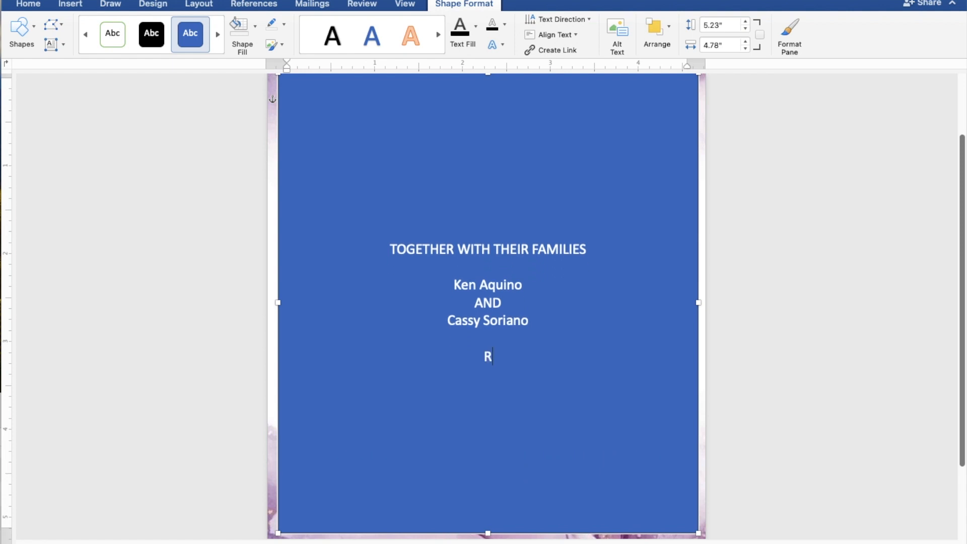
pyautogui.write('EQUEST')
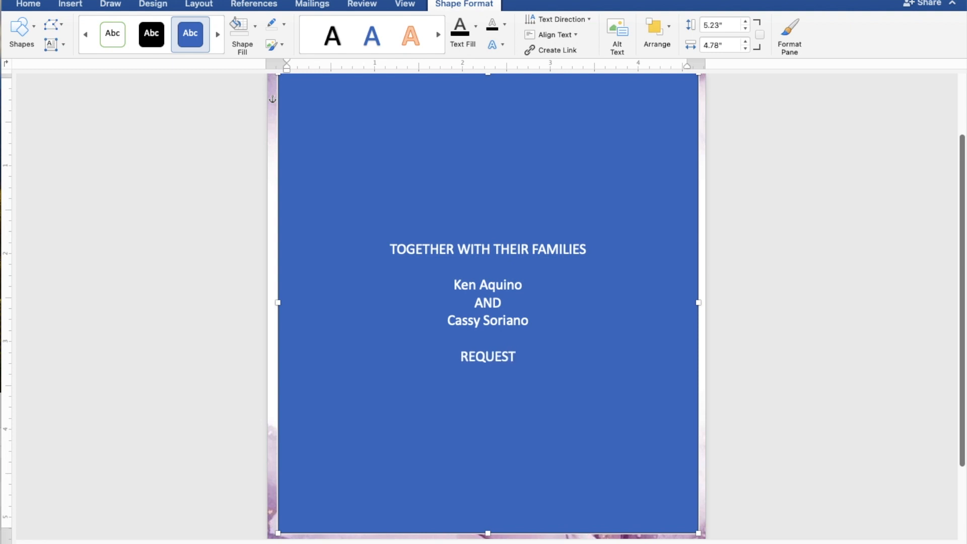
pyautogui.write(' TH')
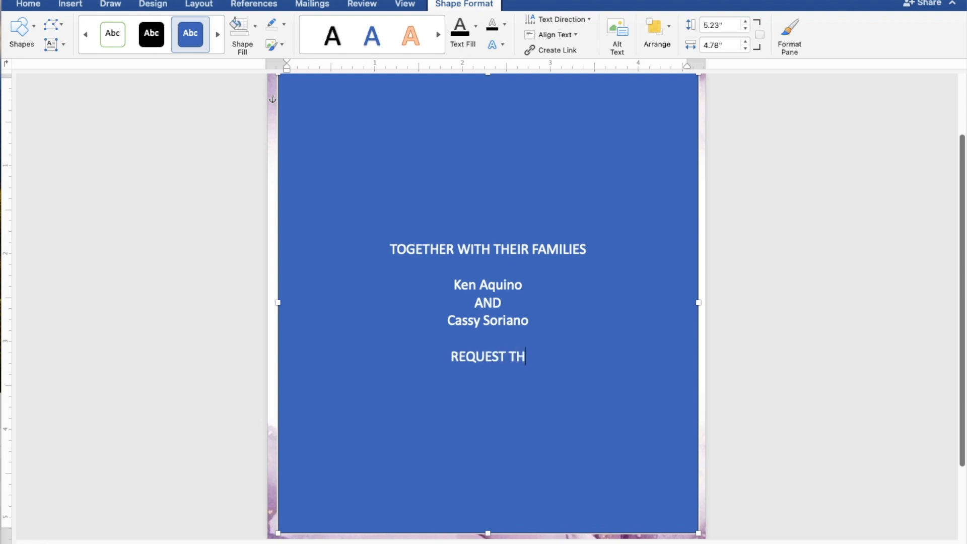
pyautogui.write('E P')
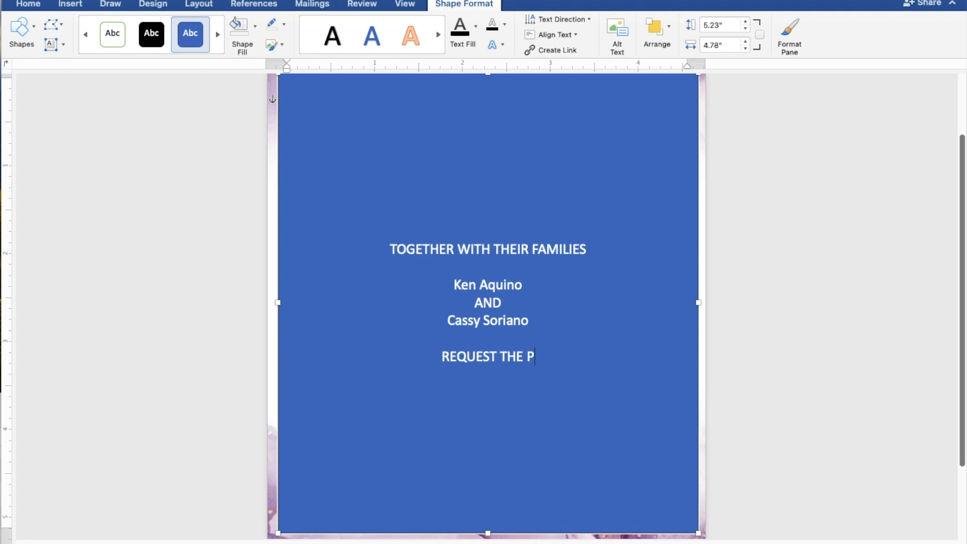
pyautogui.write('LEA')
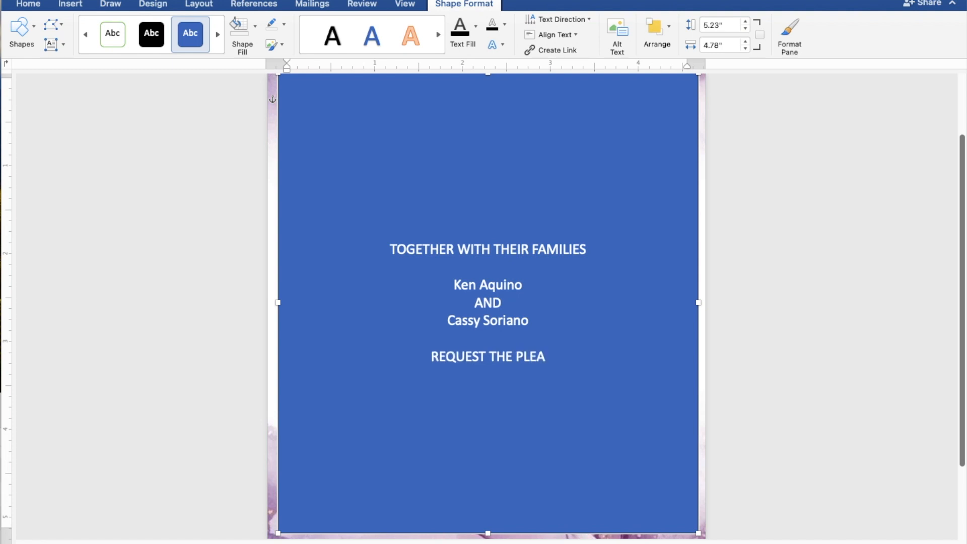
pyautogui.write('SUR')
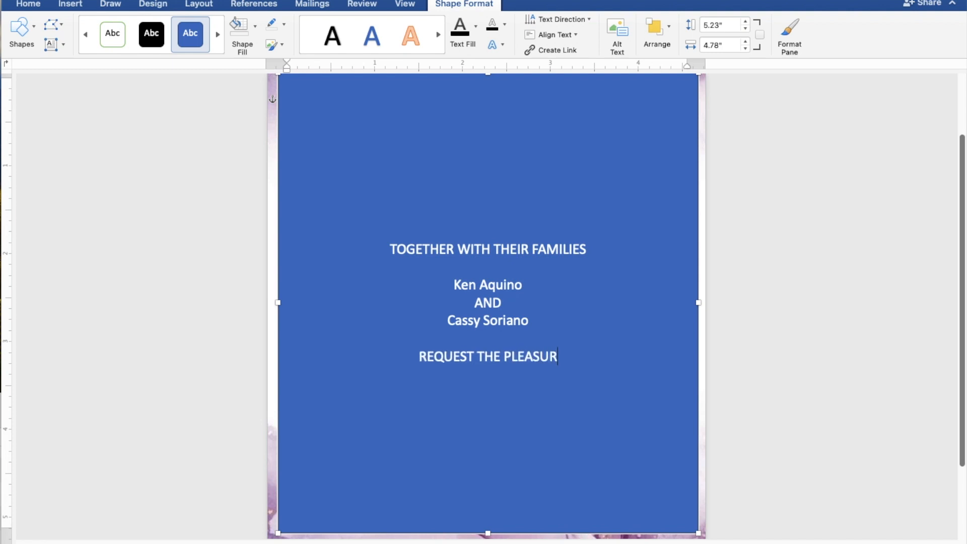
pyautogui.write('E O')
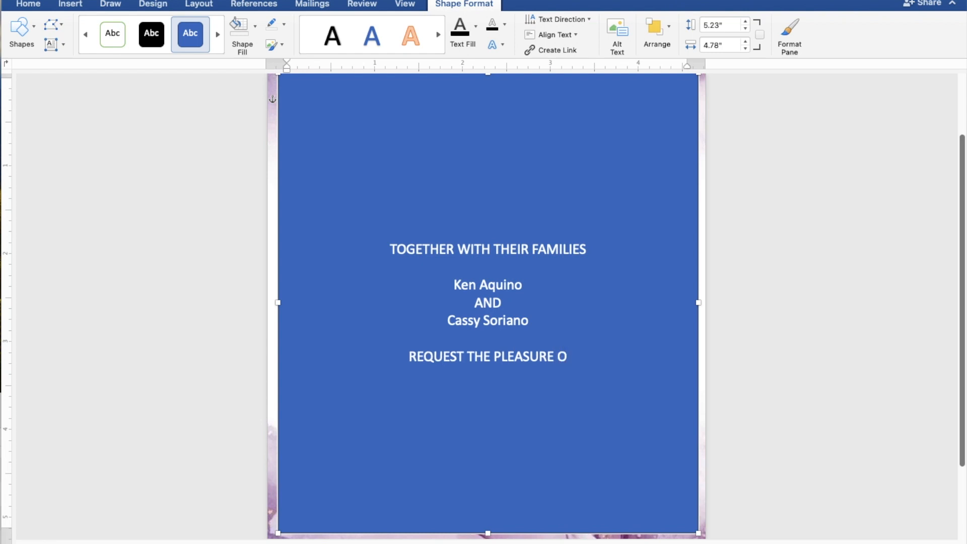
pyautogui.write('F YOUR')
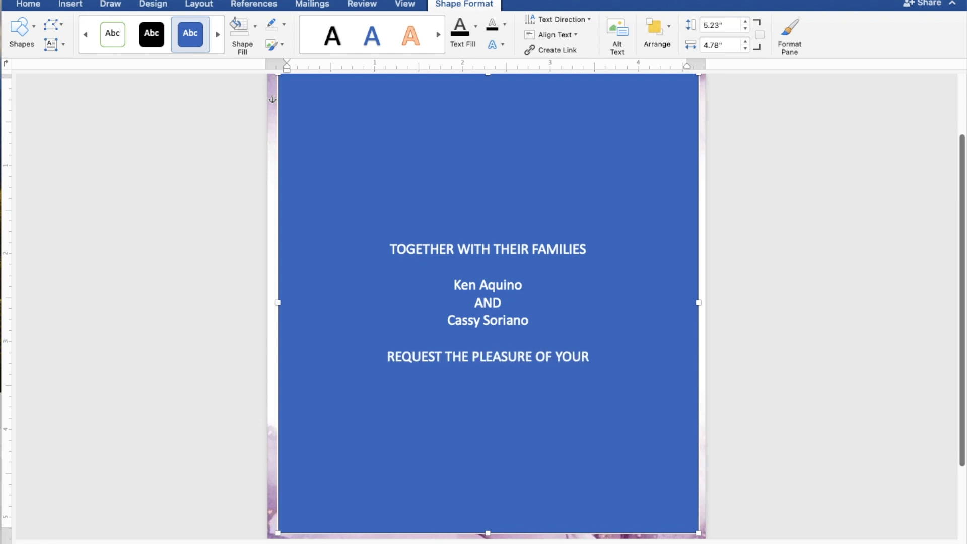
pyautogui.write(' PRESE')
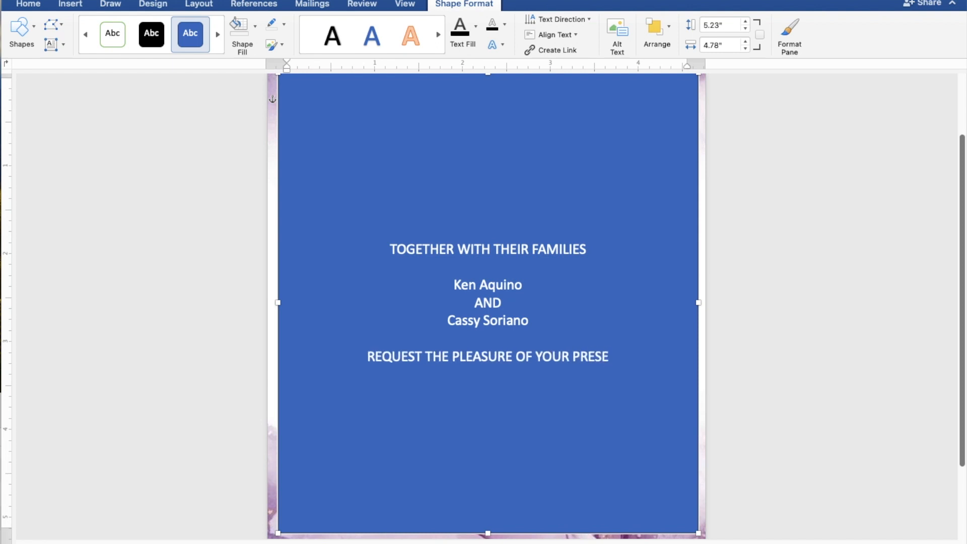
pyautogui.write('NCE')
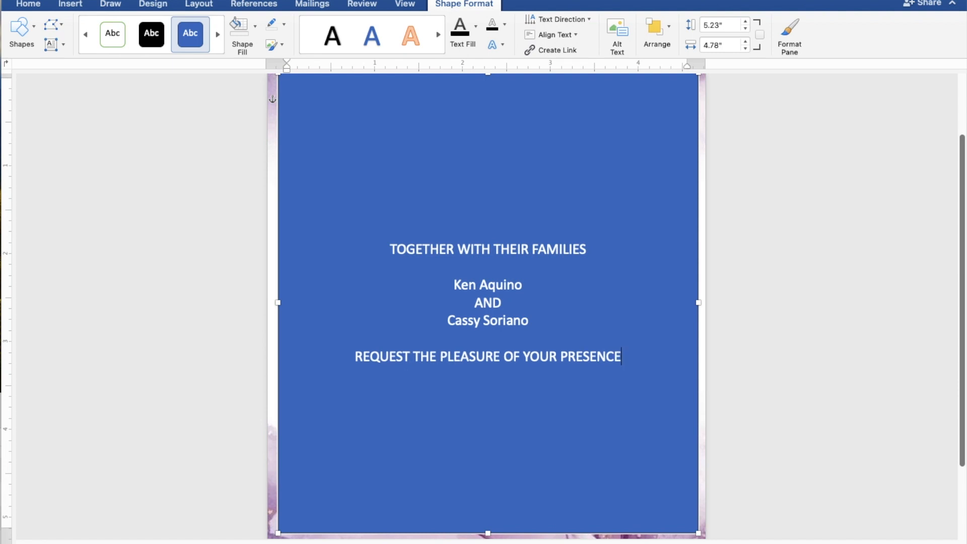
pyautogui.press('Return')
pyautogui.write('A')
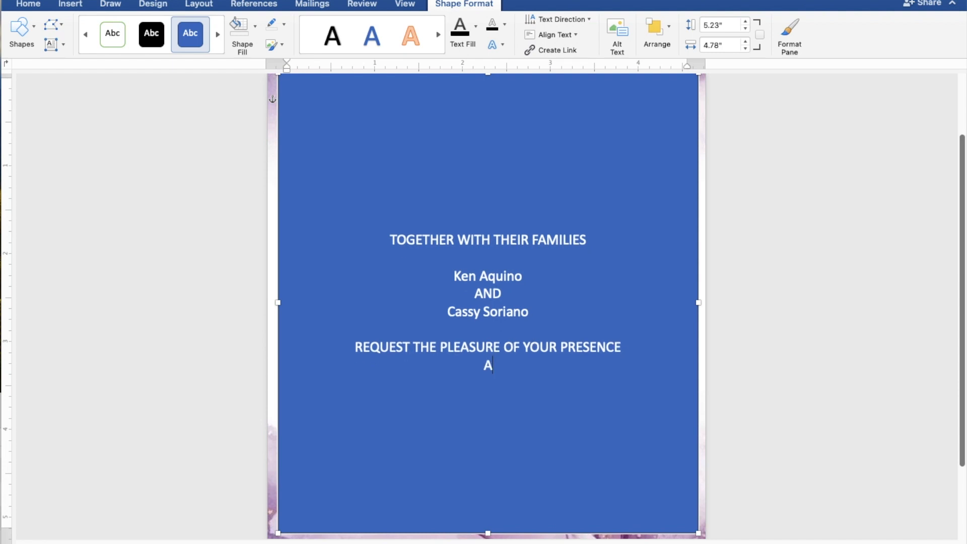
pyautogui.write('S THEY JOYF')
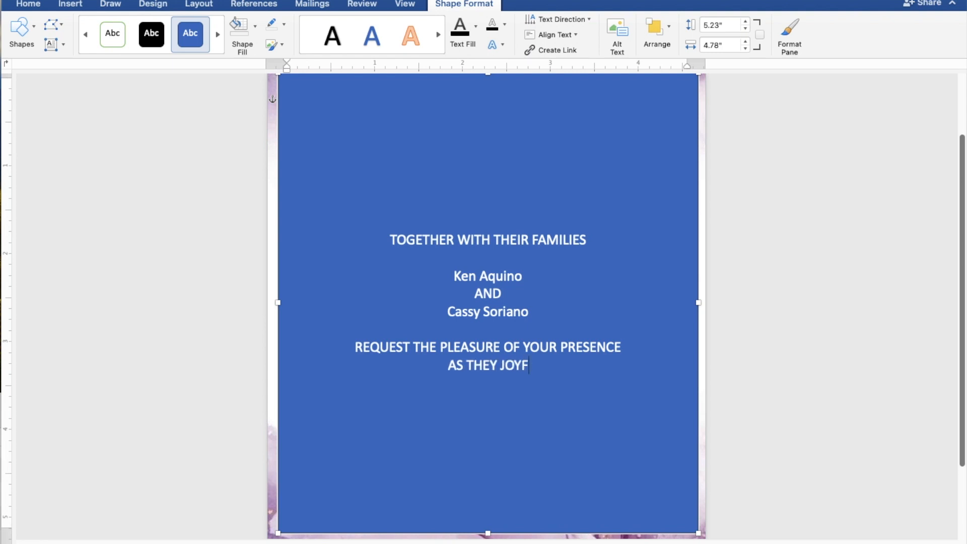
pyautogui.write('ULL')
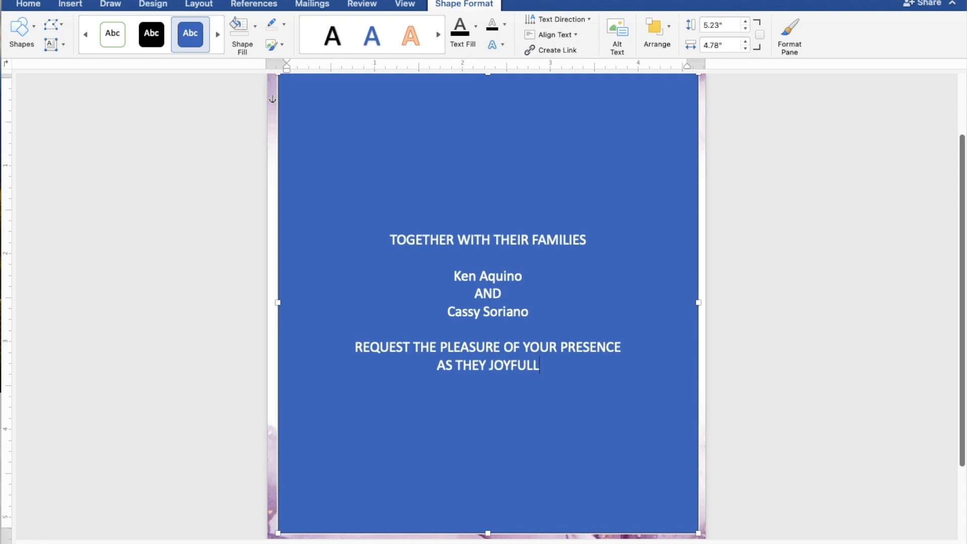
pyautogui.write('Y U')
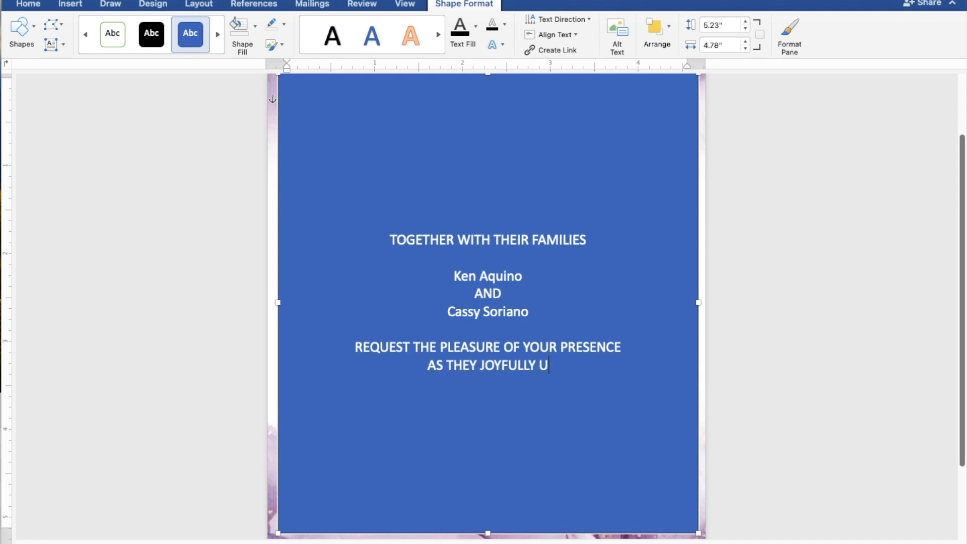
pyautogui.write('NIT')
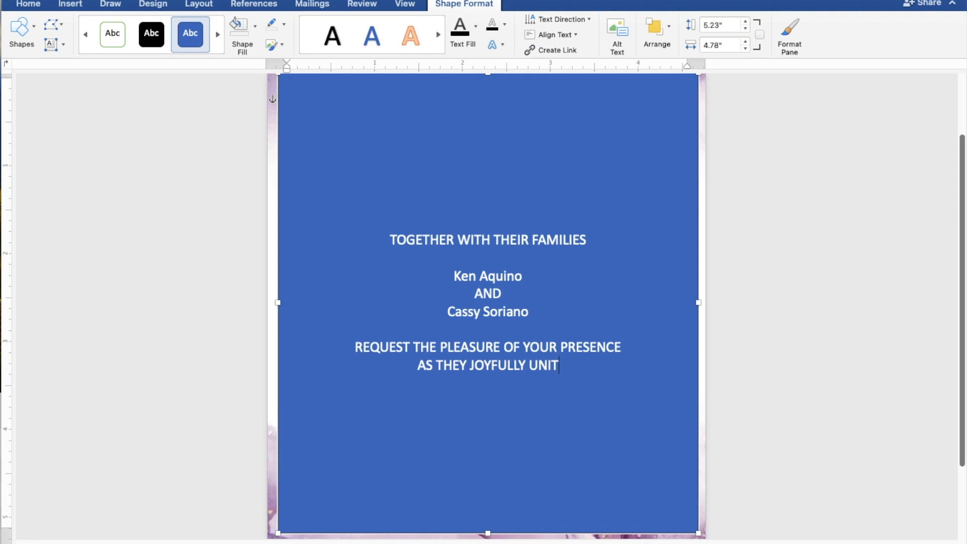
pyautogui.write('E I')
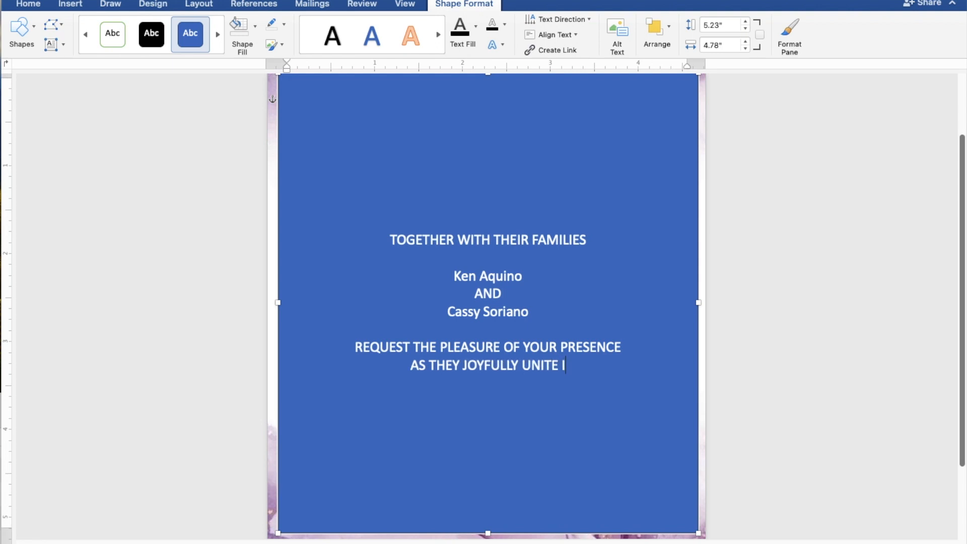
pyautogui.write('N MAR')
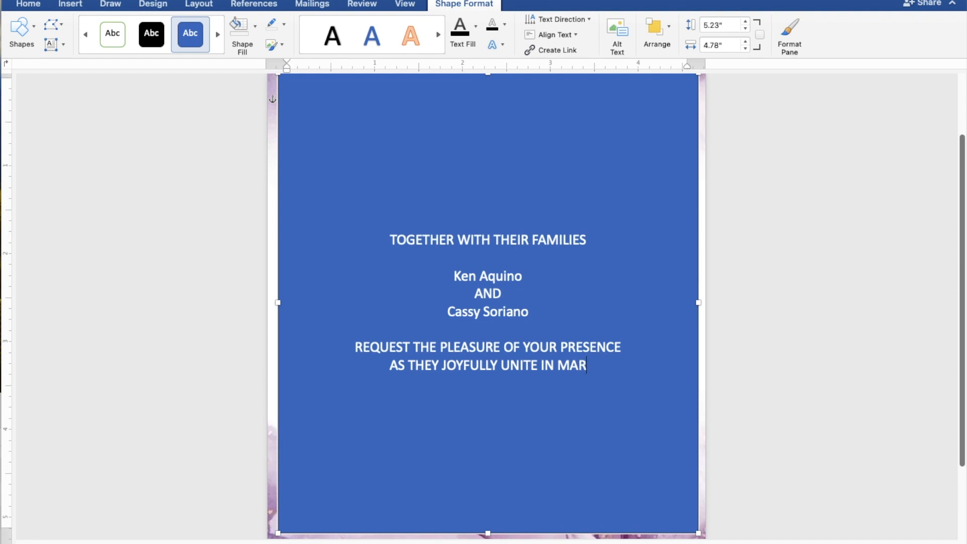
pyautogui.write('RIA')
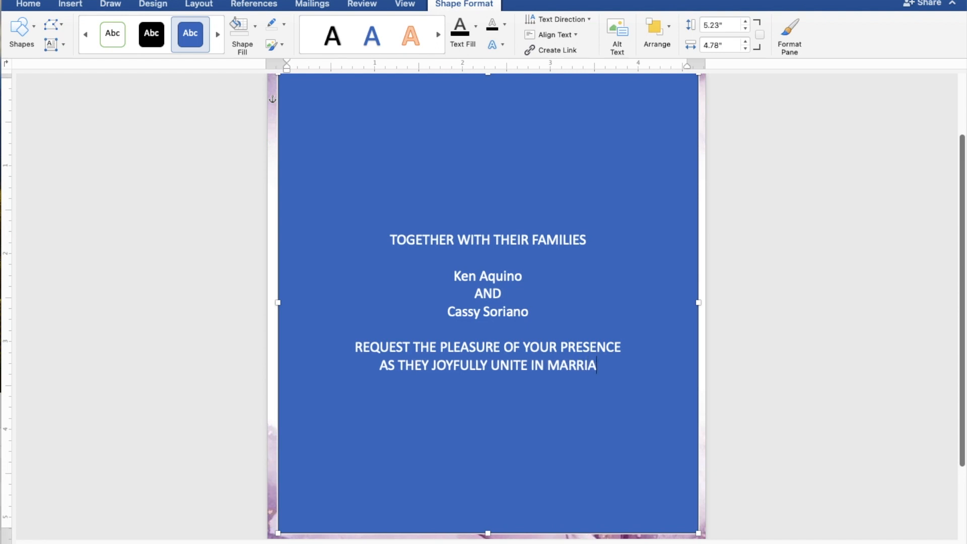
pyautogui.write('GE')
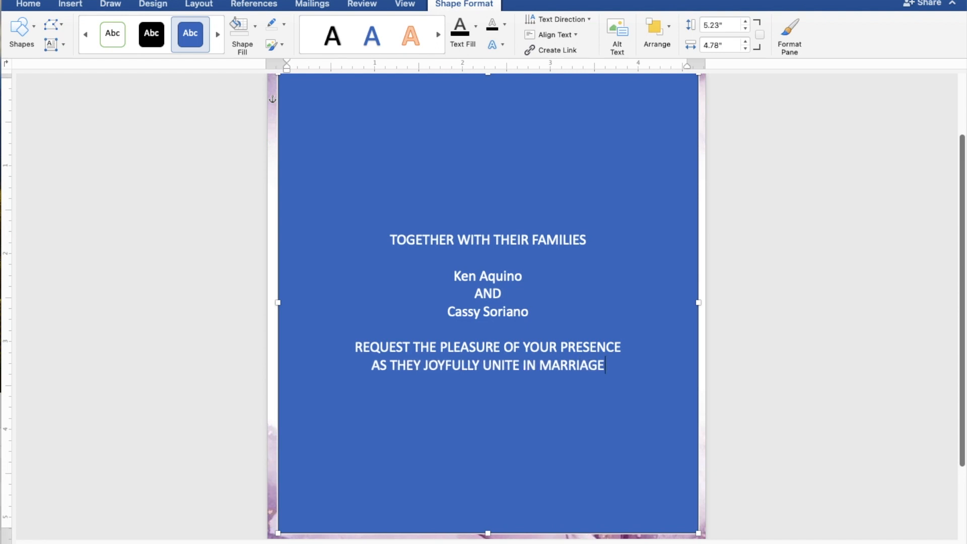
pyautogui.press('Return')
pyautogui.press('Return')
# Step: Type SUNDAY, APRIL 28, 2024 and 10:00 IN THE MORNING on separate lines
pyautogui.write('S')
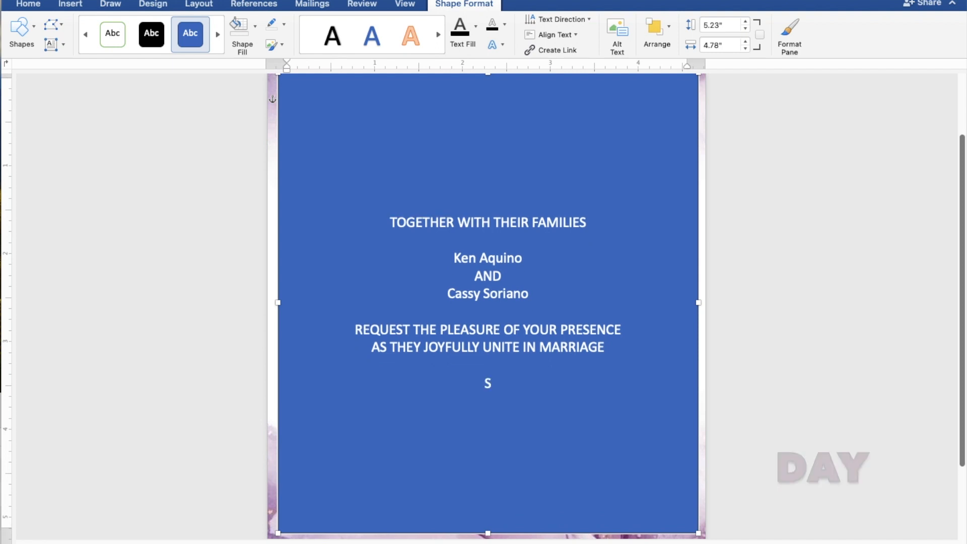
pyautogui.write('UN')
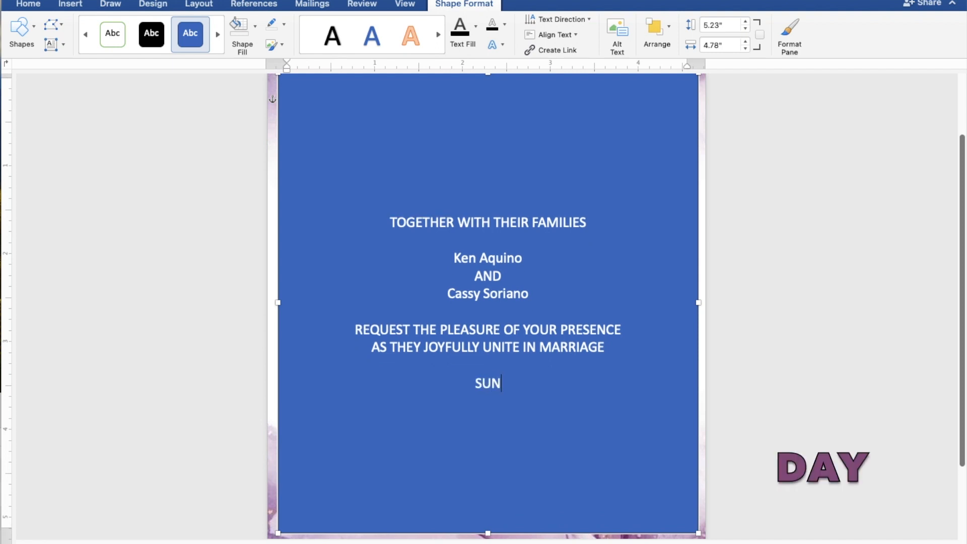
pyautogui.write('DAY')
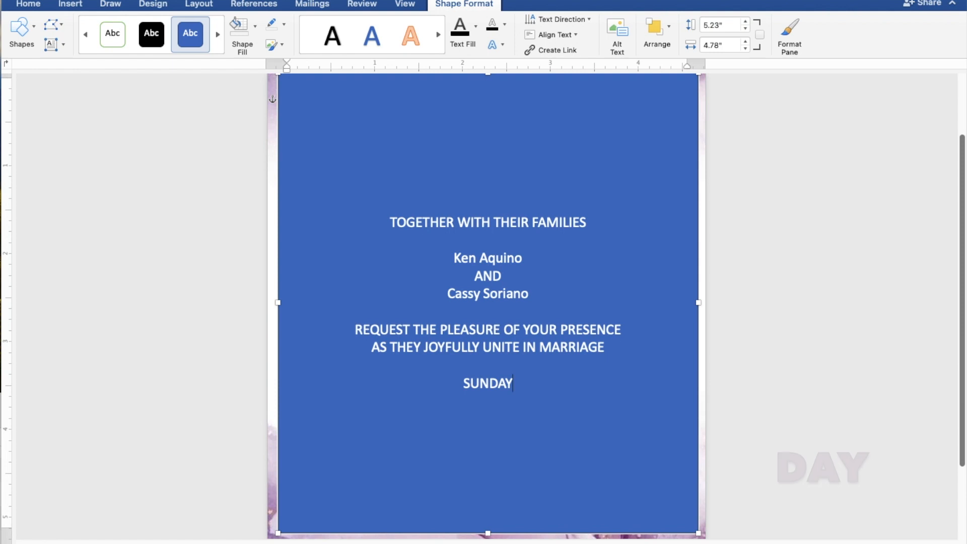
pyautogui.press('Return')
pyautogui.write('A')
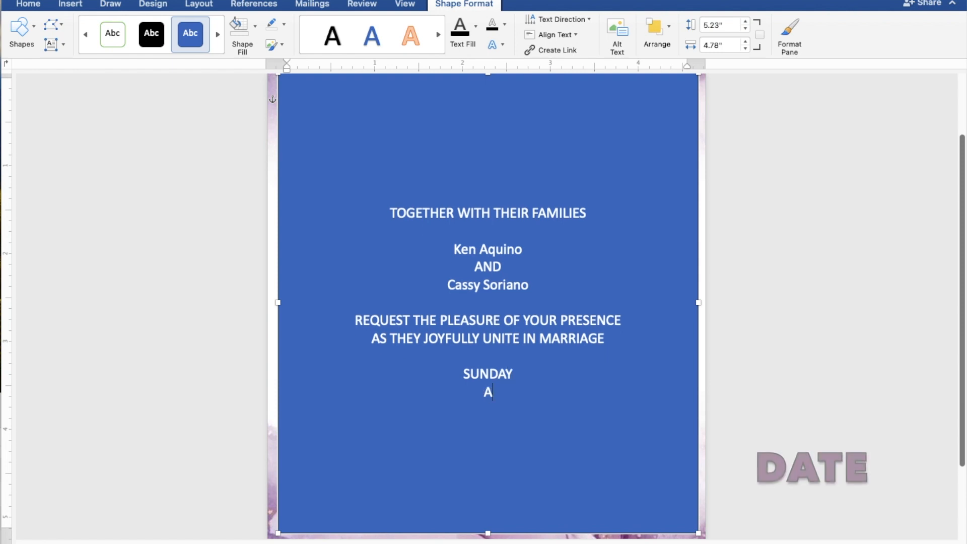
pyautogui.write('PRI')
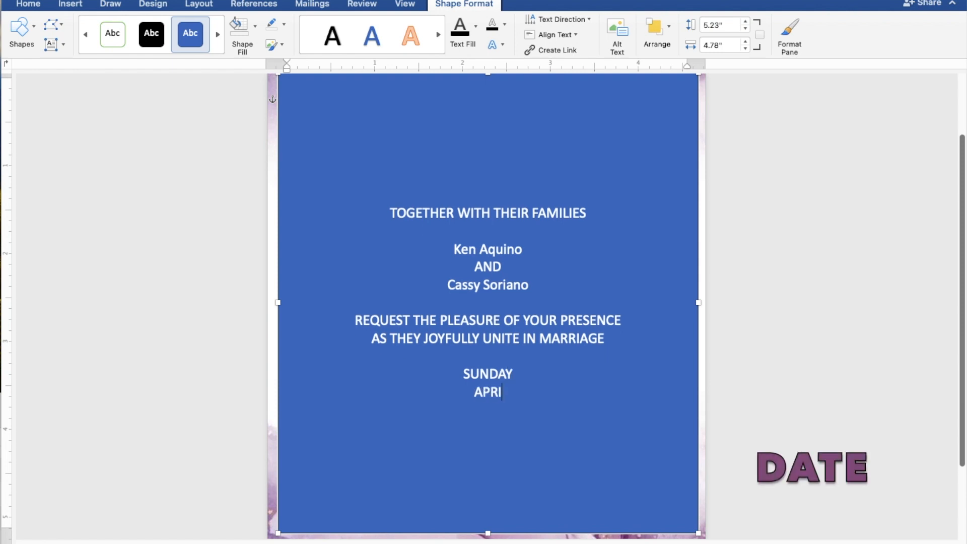
pyautogui.write('L 28,')
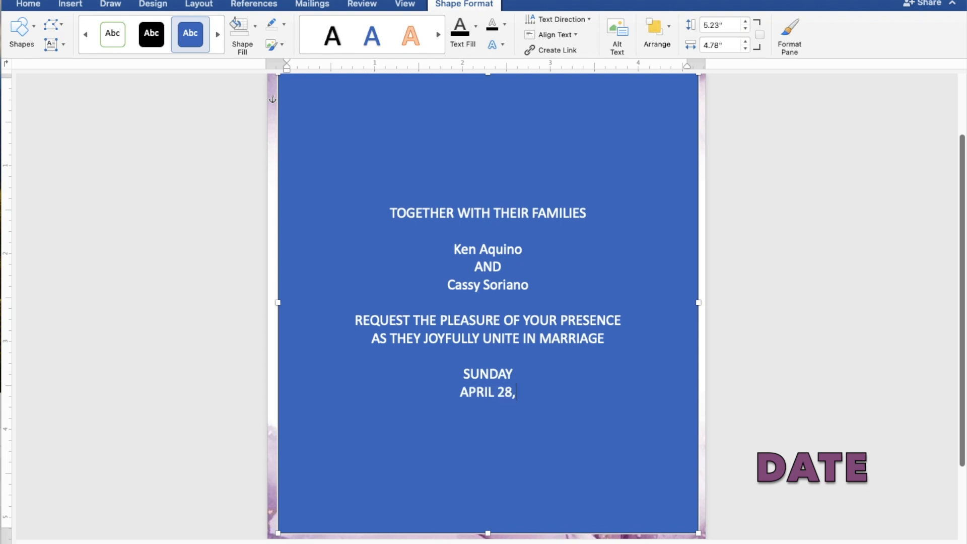
pyautogui.write(' 2024')
pyautogui.press('Return')
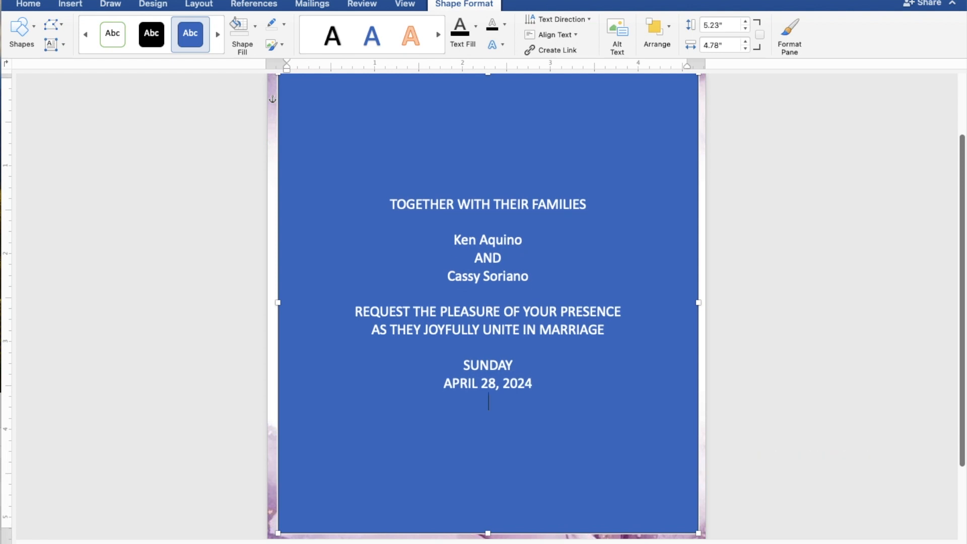
pyautogui.write('10')
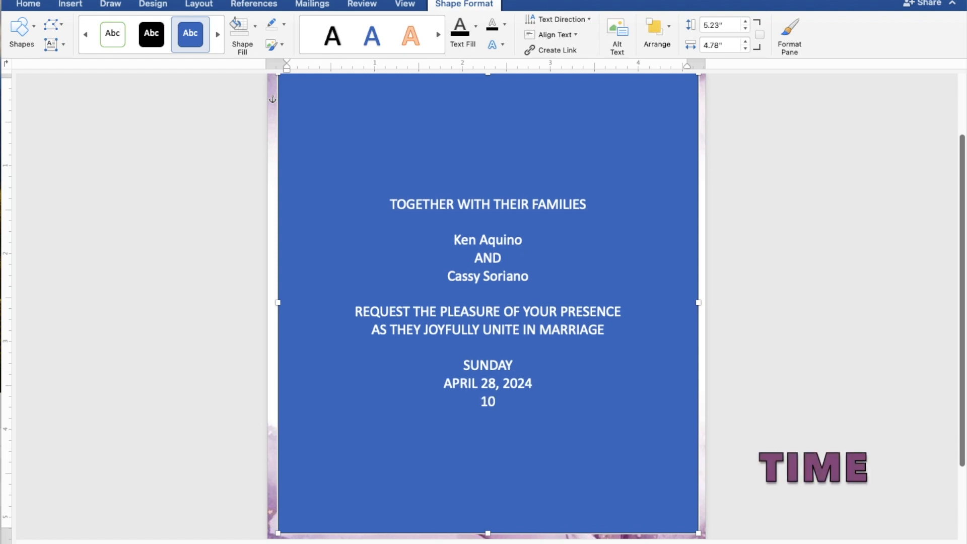
pyautogui.write(':00 IN THE')
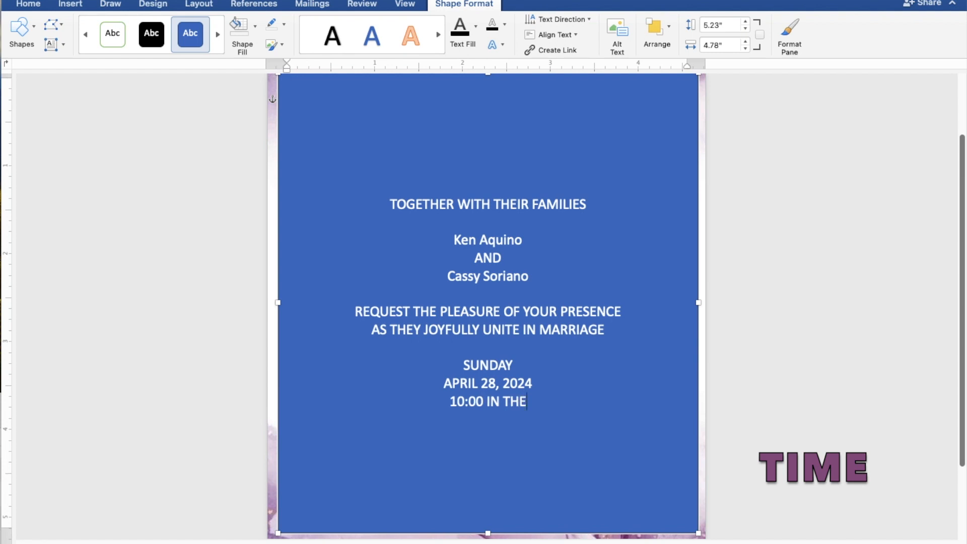
pyautogui.write('O')
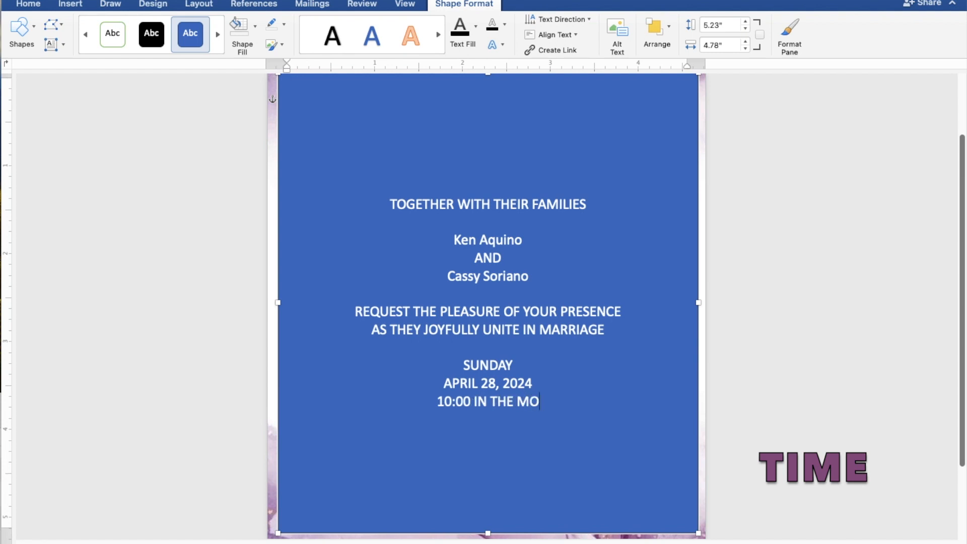
pyautogui.write('RNING')
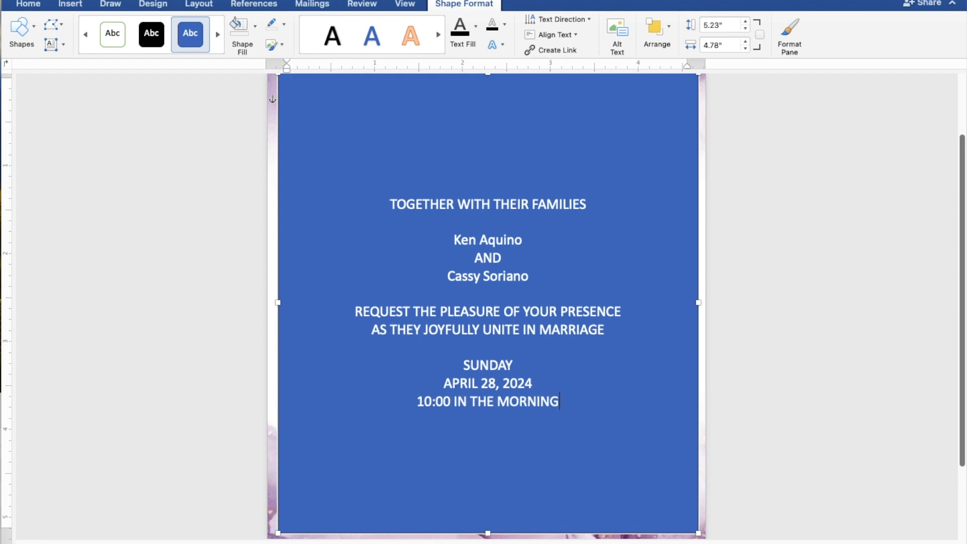
pyautogui.press('Return')
# Step: Add ST. THOMAS AQUINAS PARISH CHURCH, MANGALDAN, PANGASINAN, a blank line, and Reception to follow, then select all the text
pyautogui.write('S')
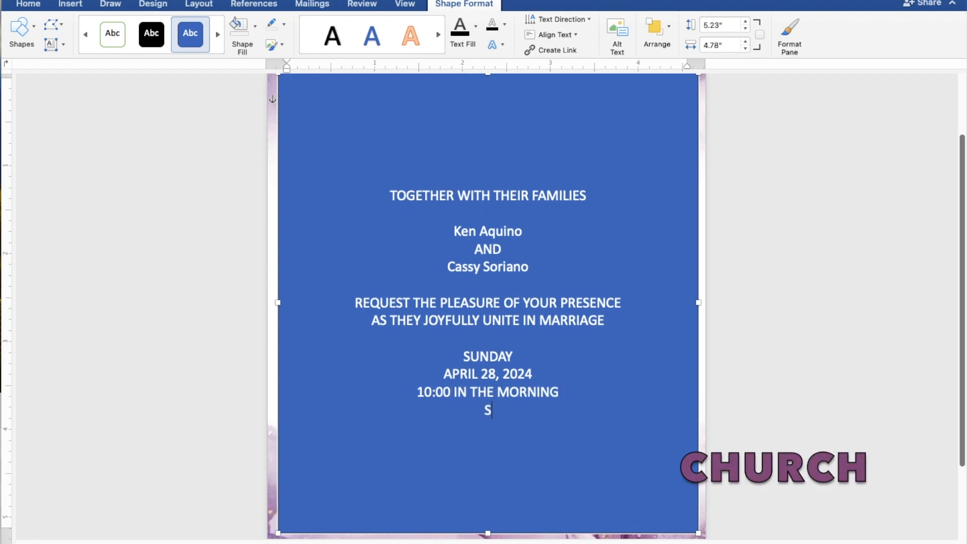
pyautogui.write('T. THOMAS')
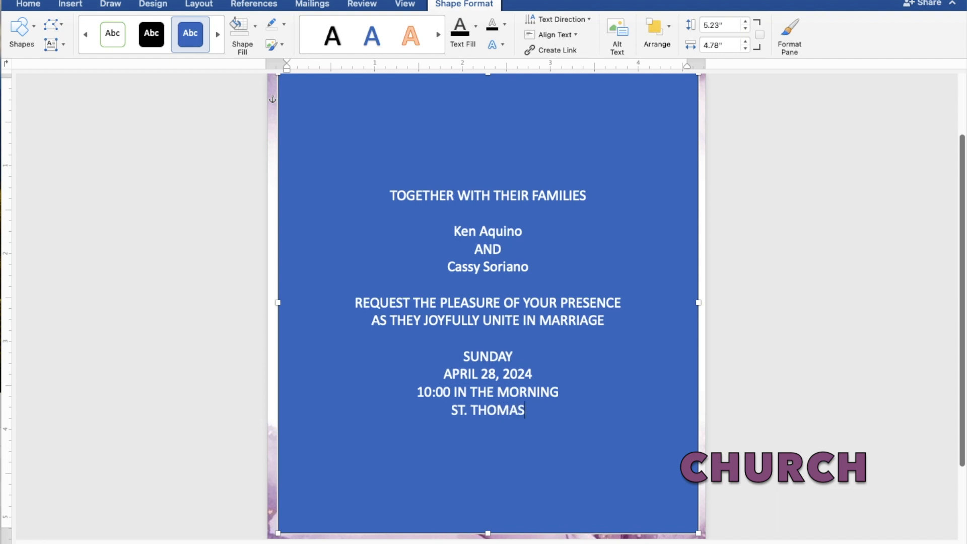
pyautogui.write(' AQUINAS ')
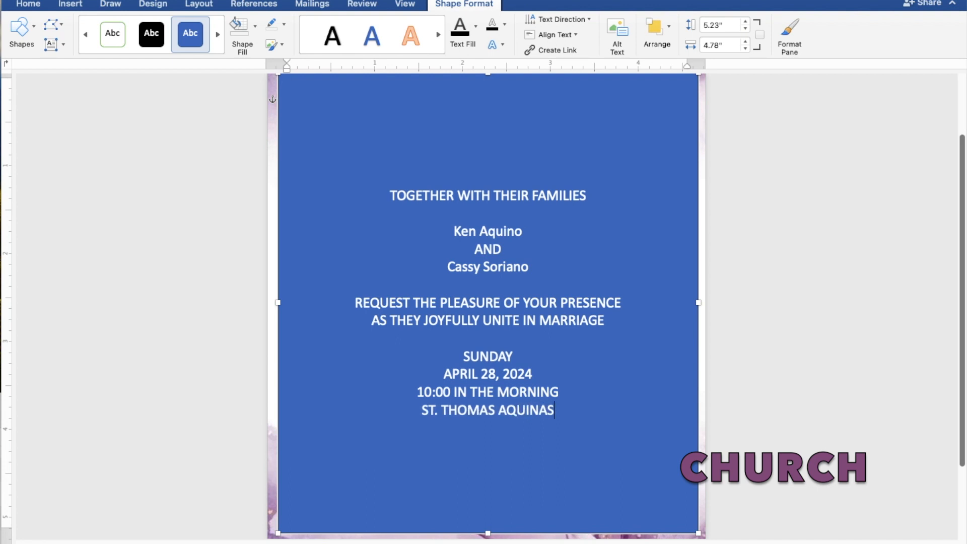
pyautogui.write('PA')
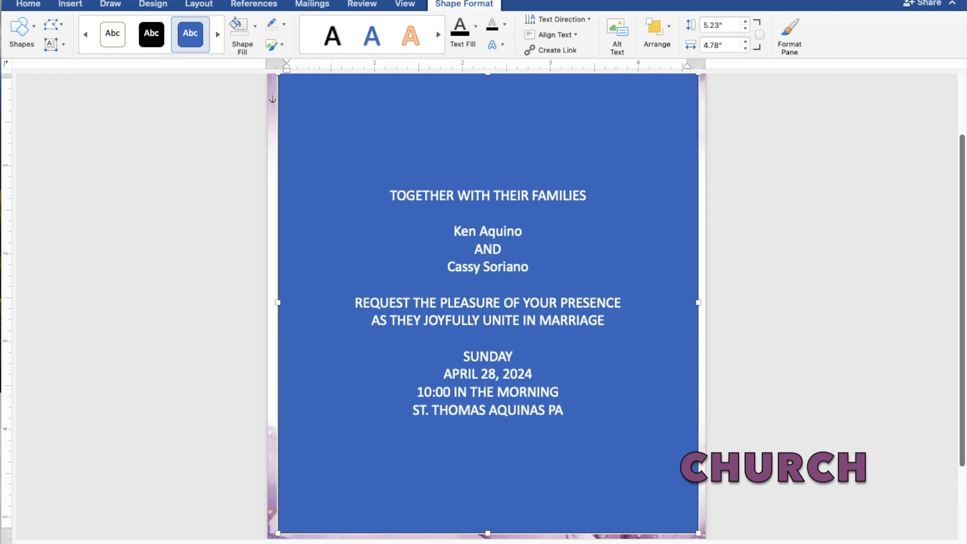
pyautogui.write('RISH CHU')
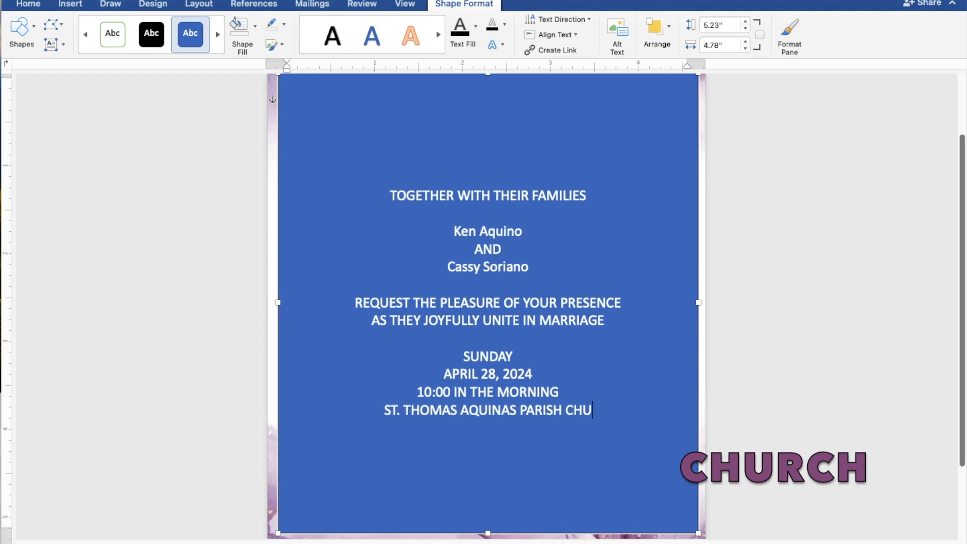
pyautogui.write('RCH')
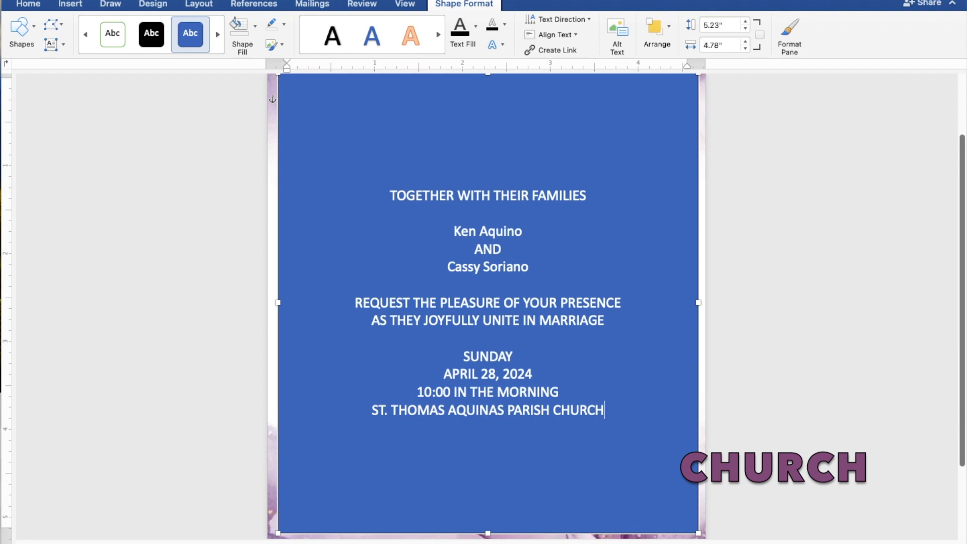
pyautogui.press('Return')
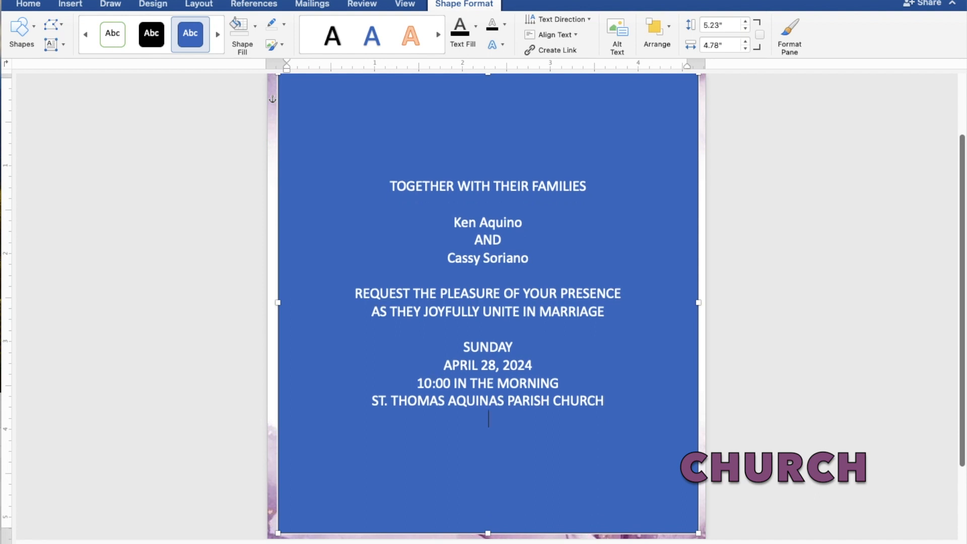
pyautogui.write('MANGALDAN,')
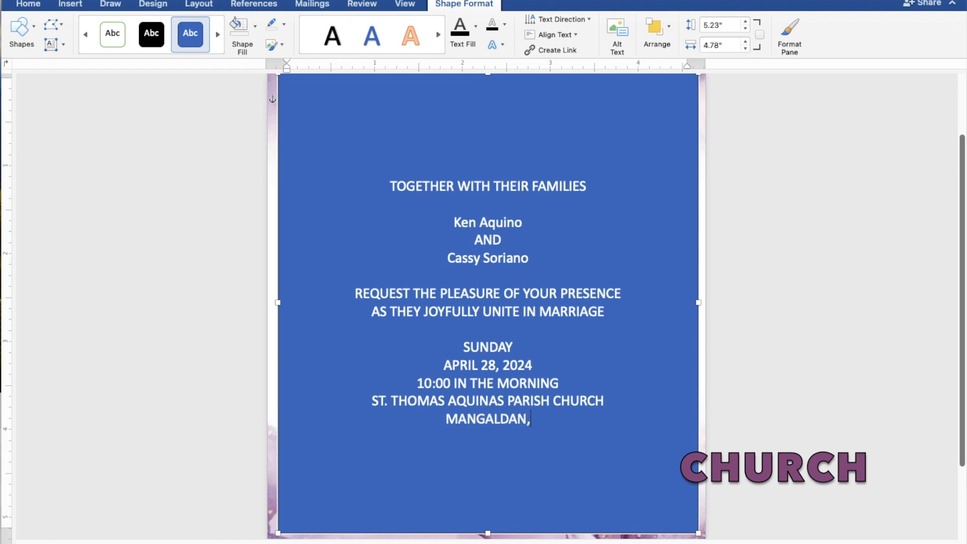
pyautogui.write(' P')
pyautogui.write('AN')
pyautogui.write('GA')
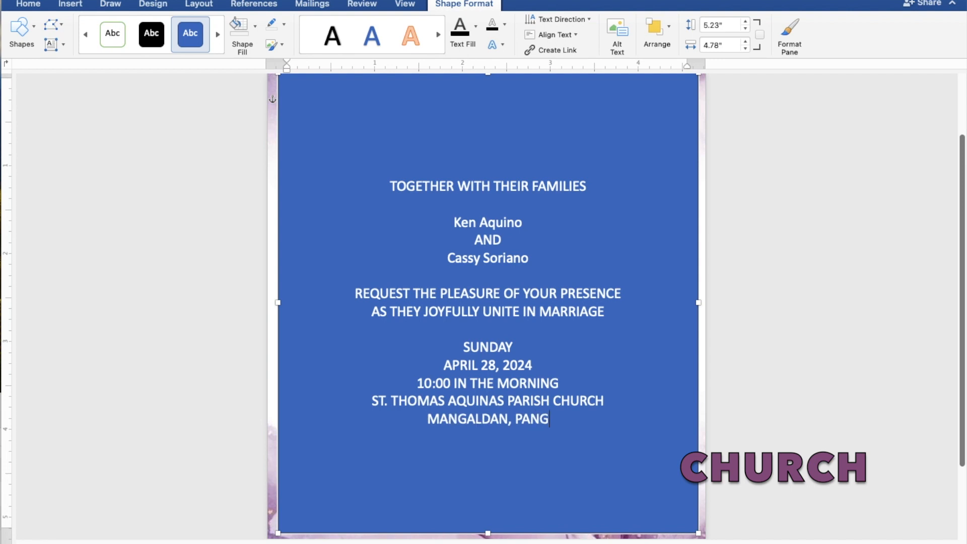
pyautogui.write('SI')
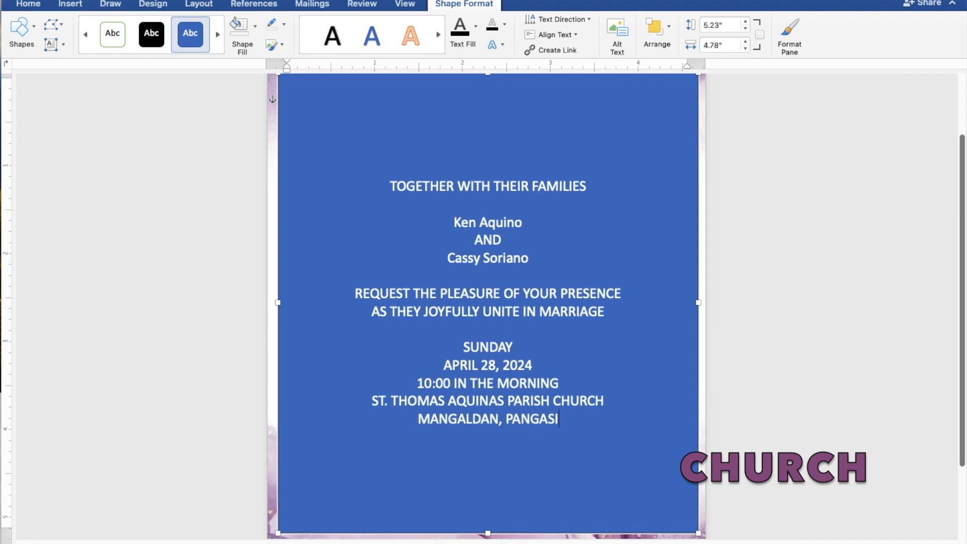
pyautogui.write('NAN')
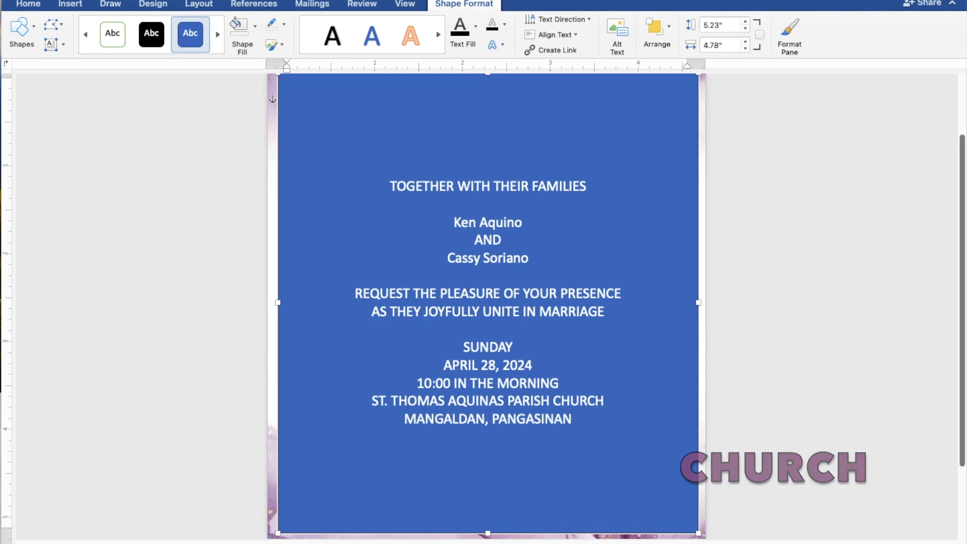
pyautogui.press('Return')
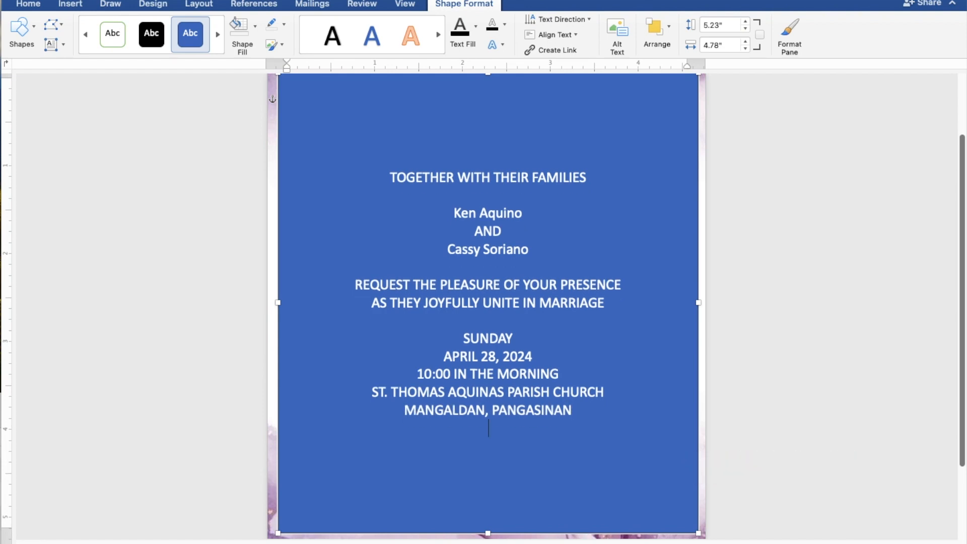
pyautogui.press('Return')
pyautogui.write('Reception to follow')
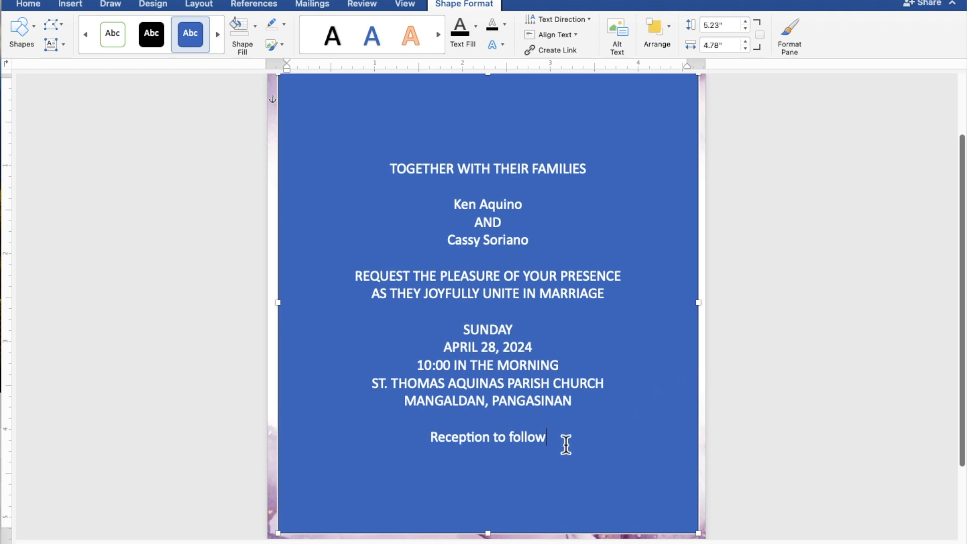
pyautogui.moveTo(546, 442); pyautogui.dragTo(388, 177)
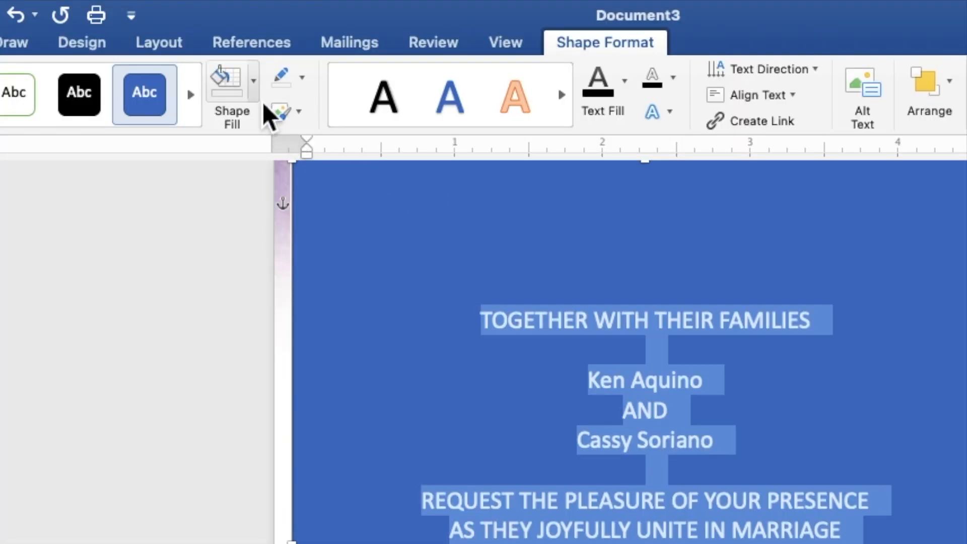
# Step: Give the text box No Fill and No Outline, and make its text black
pyautogui.click(255, 92)
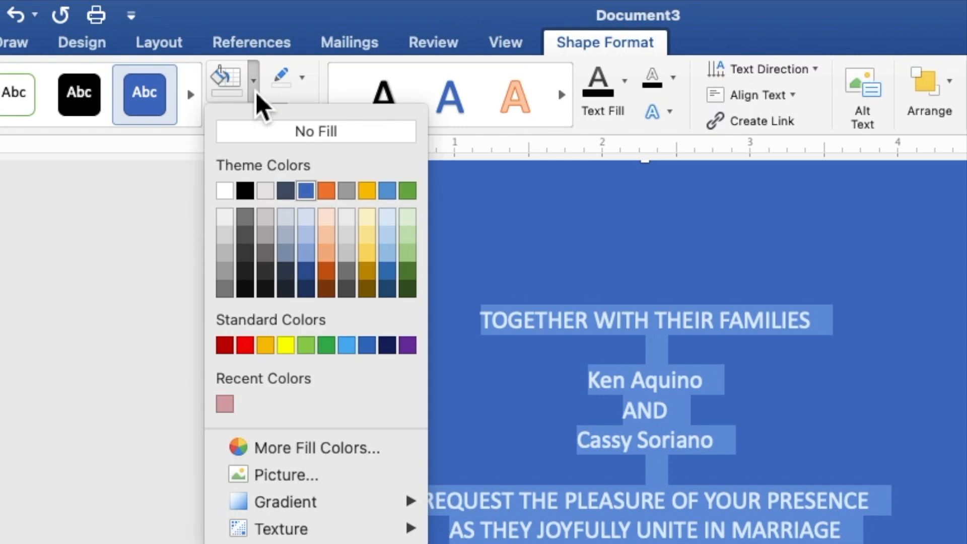
pyautogui.click(252, 137)
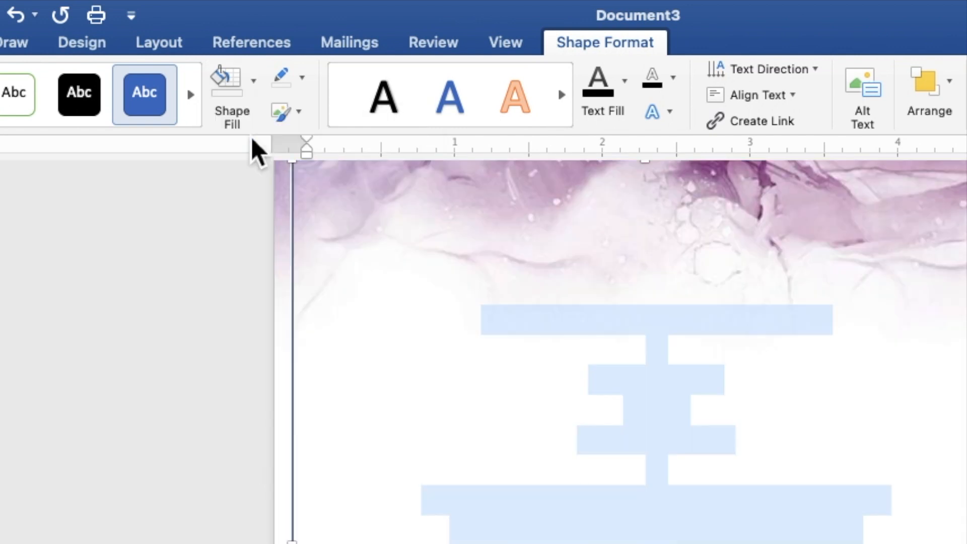
pyautogui.click(305, 85)
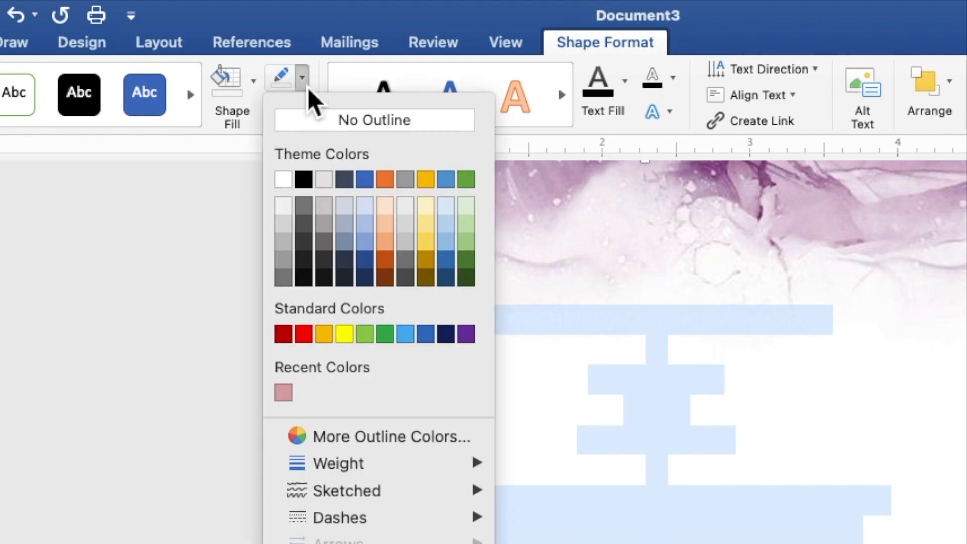
pyautogui.click(308, 124)
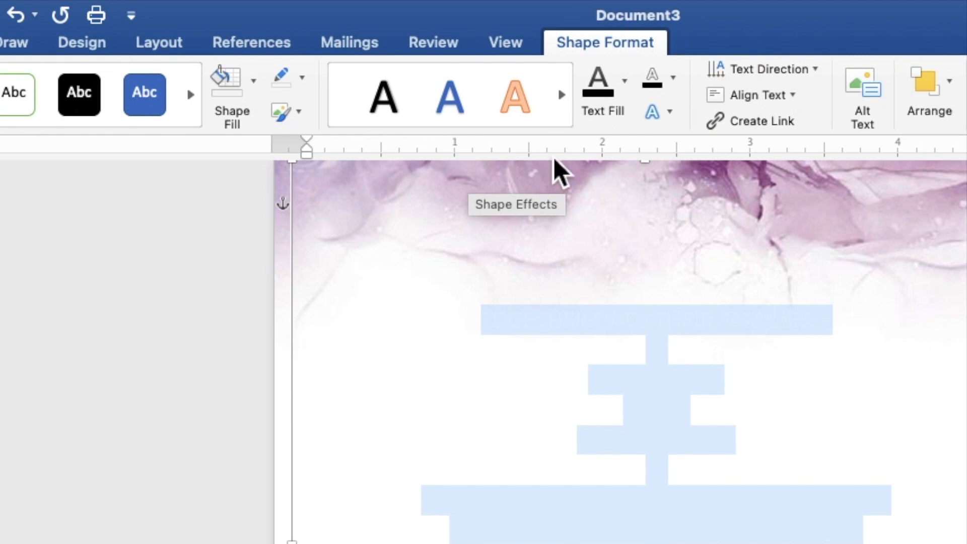
pyautogui.click(625, 81)
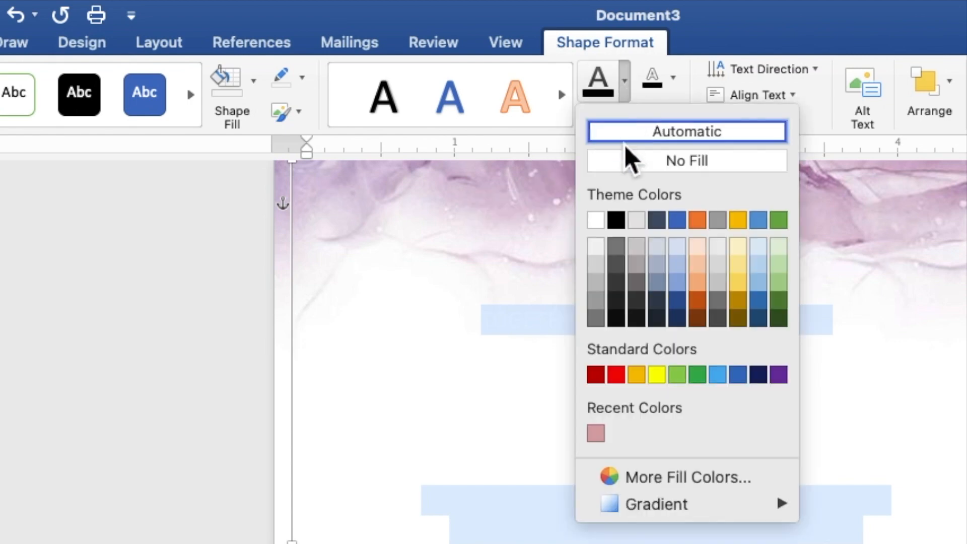
pyautogui.click(617, 222)
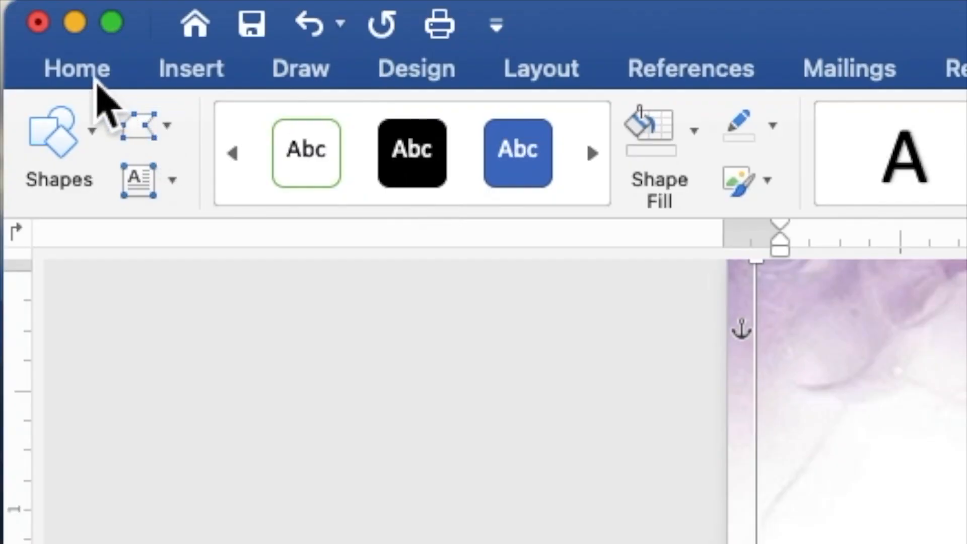
# Step: Set all the invitation text to Times New Roman at 10 pt
pyautogui.click(80, 71)
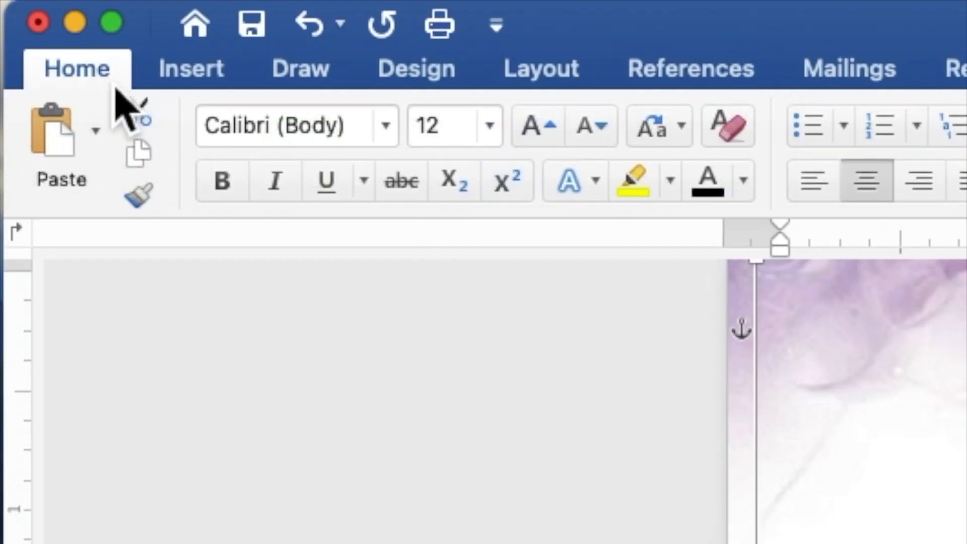
pyautogui.click(386, 126)
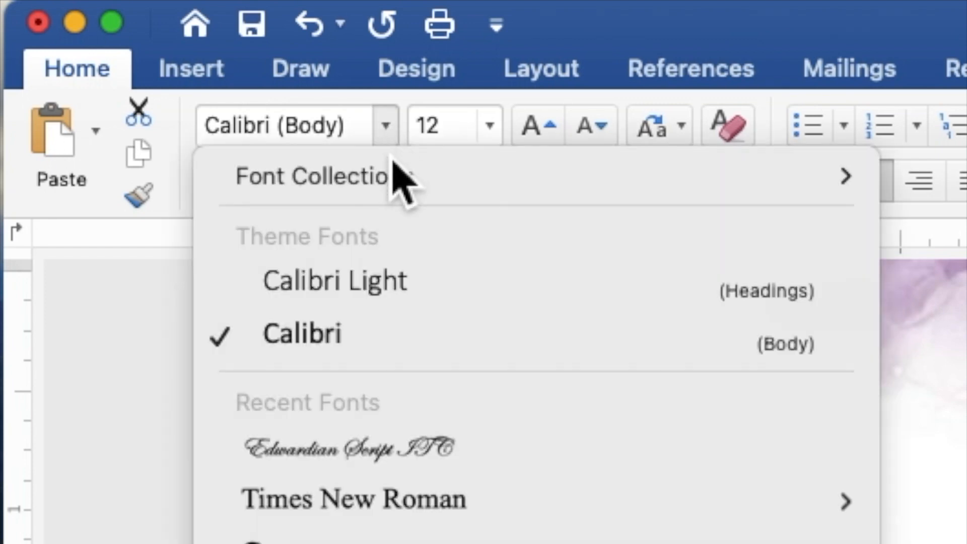
pyautogui.click(400, 518)
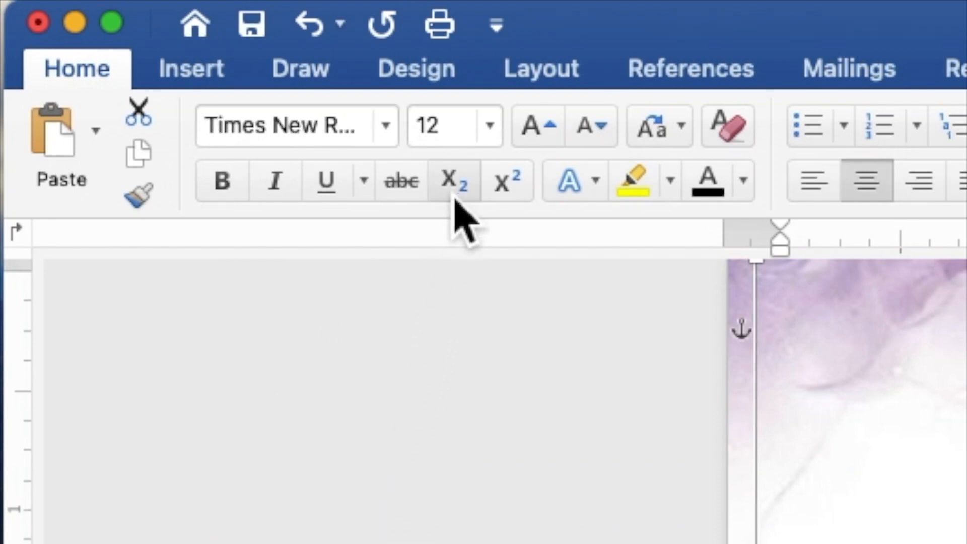
pyautogui.click(463, 135)
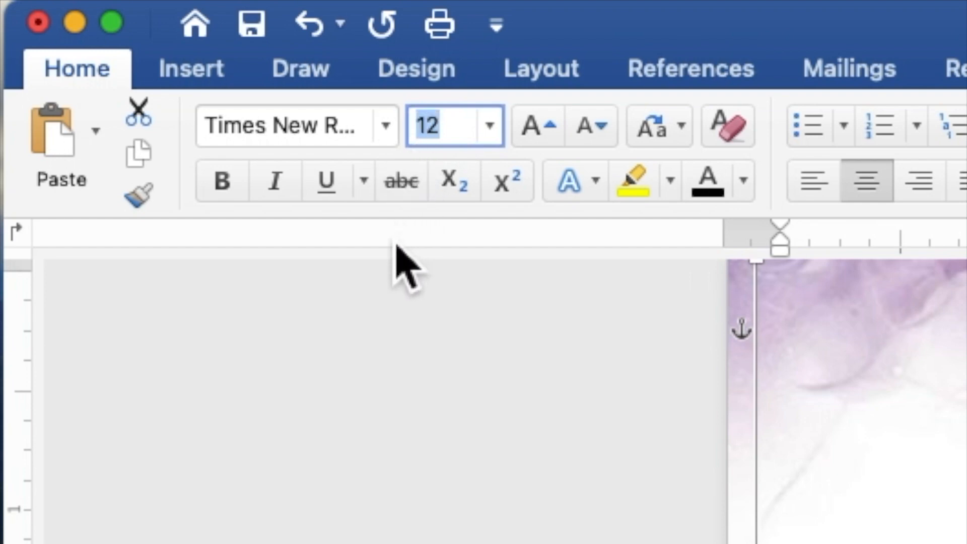
pyautogui.write('10')
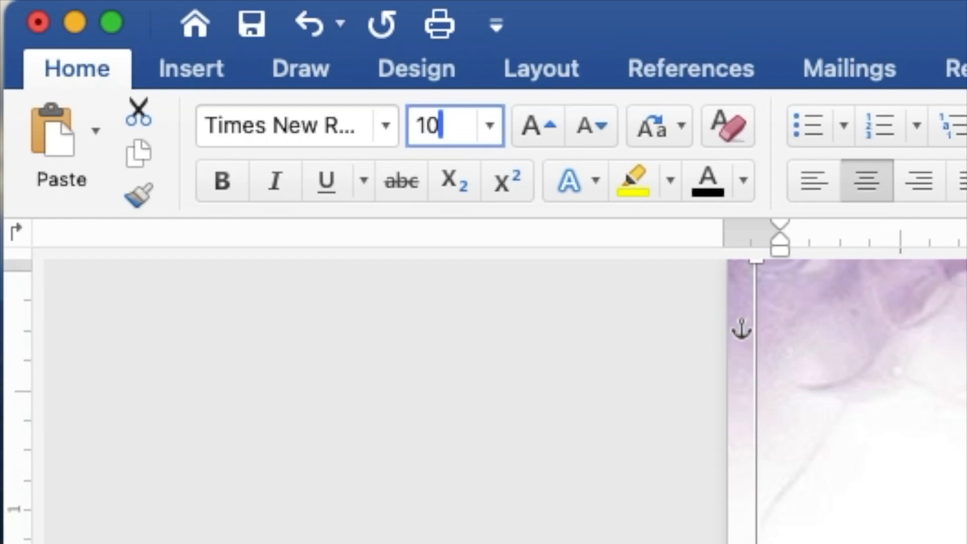
pyautogui.press('Return')
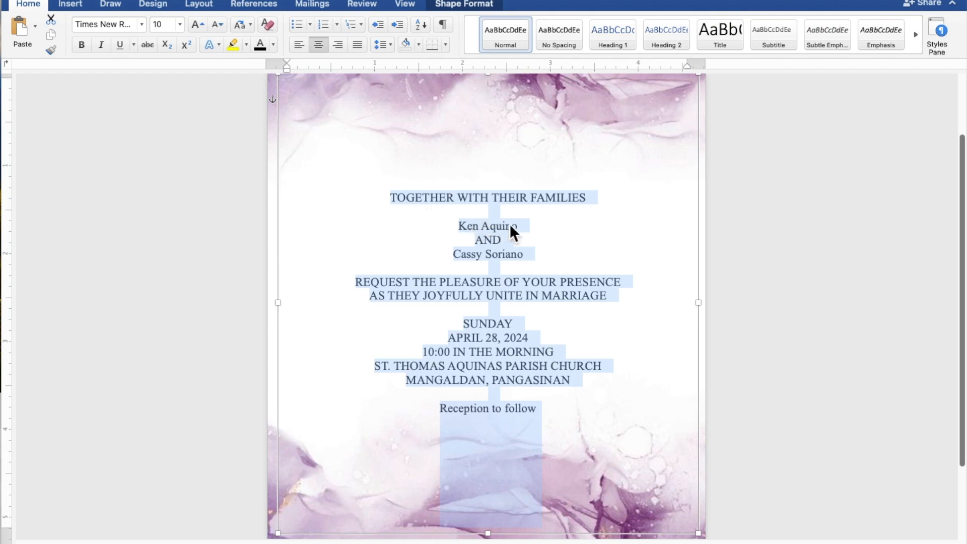
pyautogui.click(525, 225)
pyautogui.moveTo(525, 228); pyautogui.dragTo(460, 226)
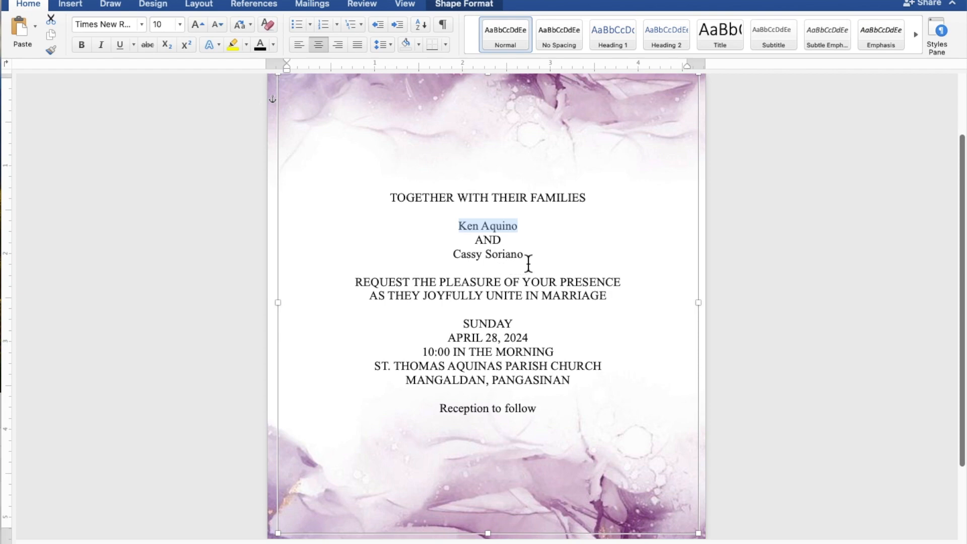
# Step: Set both name lines and 'Reception to follow' to Edwardian Script ITC at 20 pt
pyautogui.moveTo(529, 262); pyautogui.dragTo(453, 260)
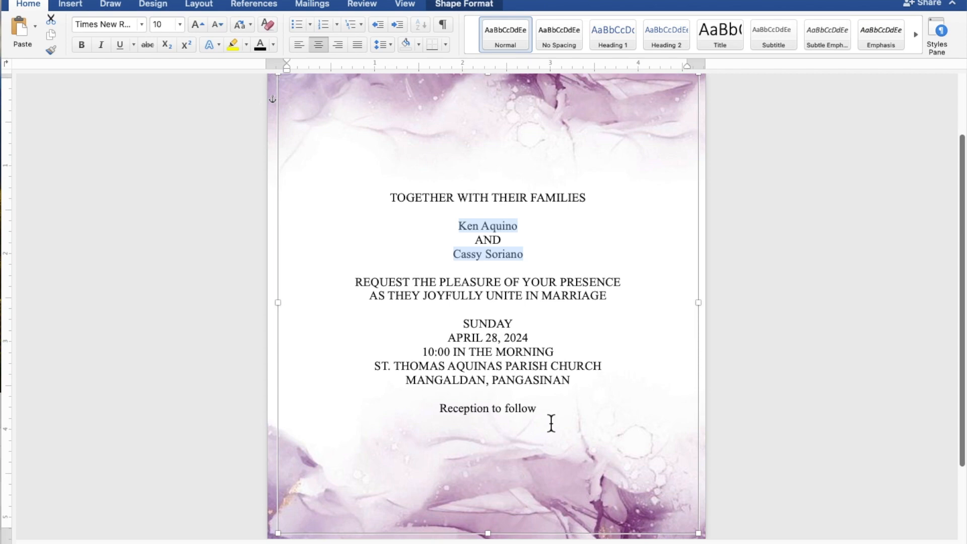
pyautogui.moveTo(545, 411); pyautogui.dragTo(460, 410)
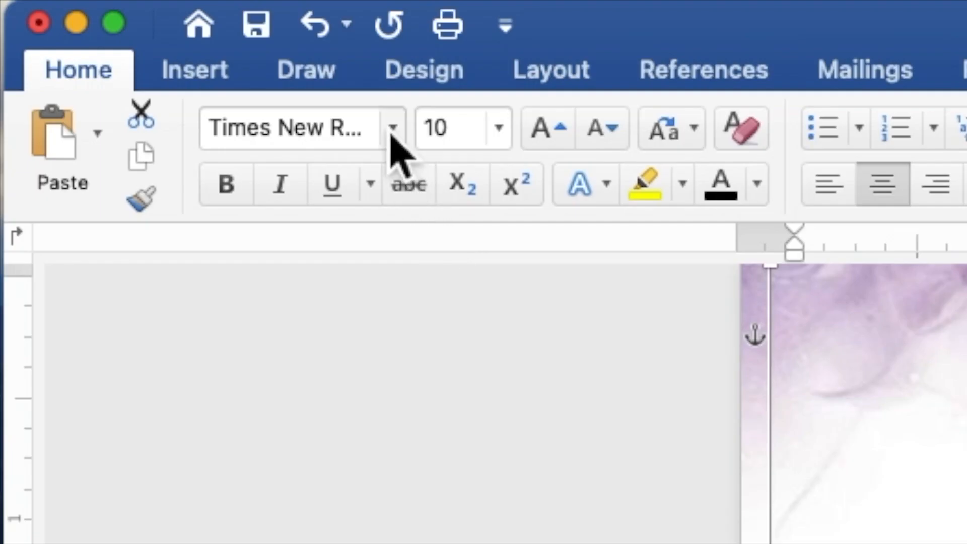
pyautogui.click(393, 129)
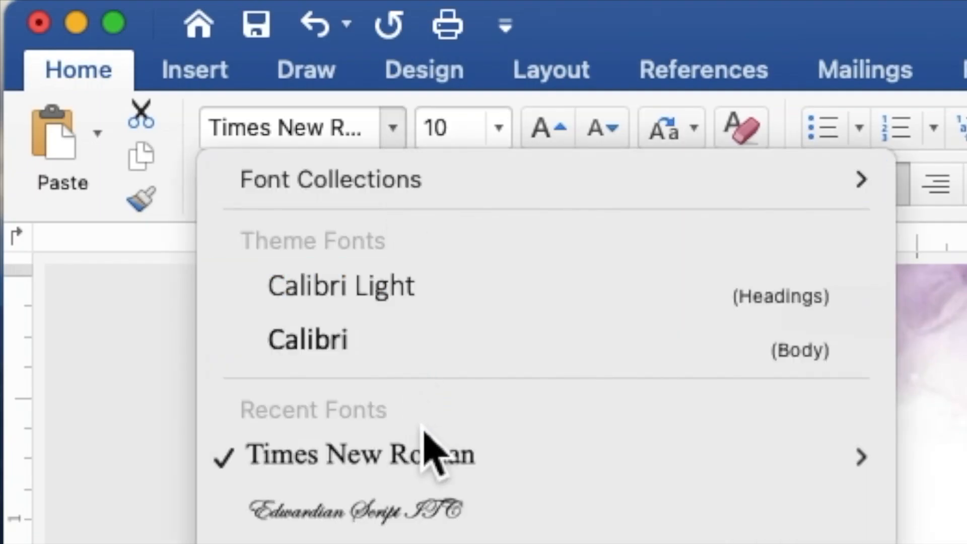
pyautogui.click(437, 524)
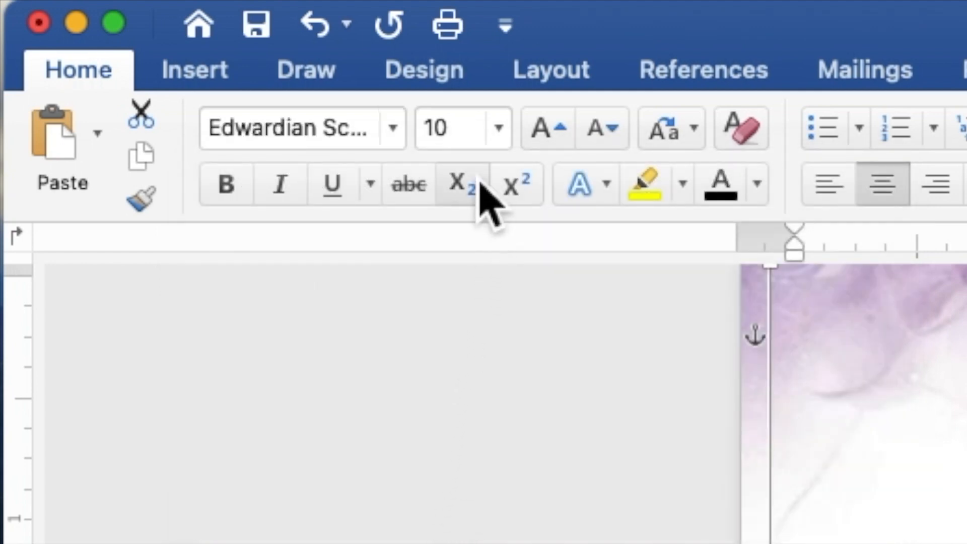
pyautogui.moveTo(470, 130); pyautogui.dragTo(425, 136)
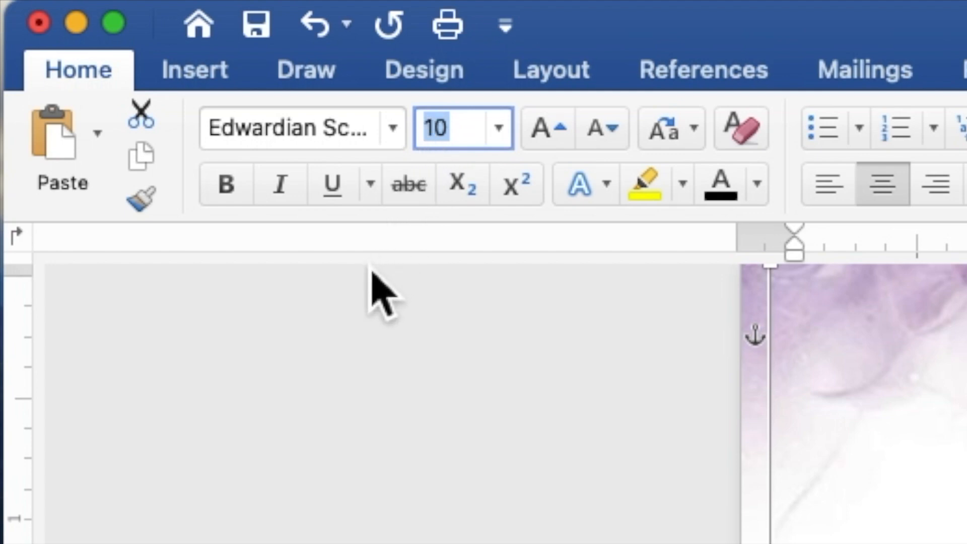
pyautogui.write('20')
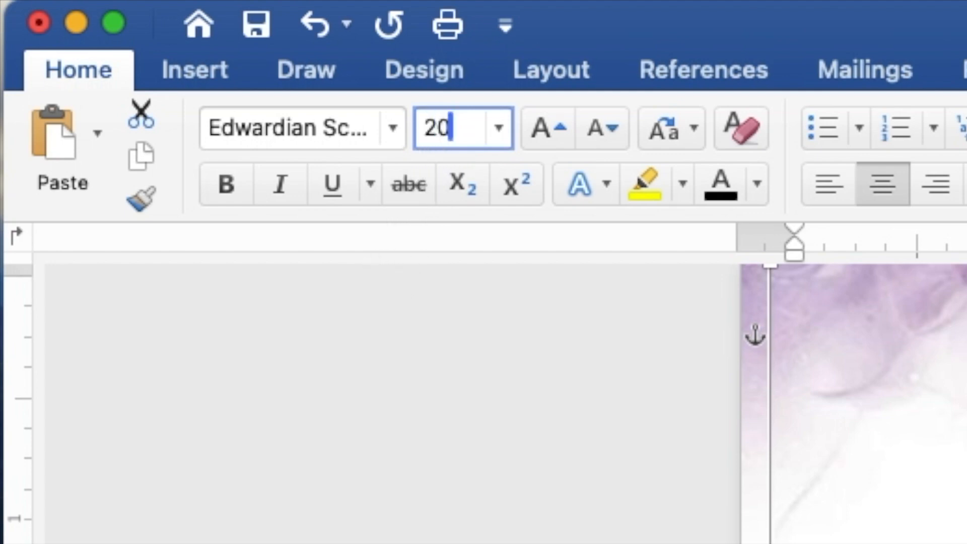
pyautogui.press('Return')
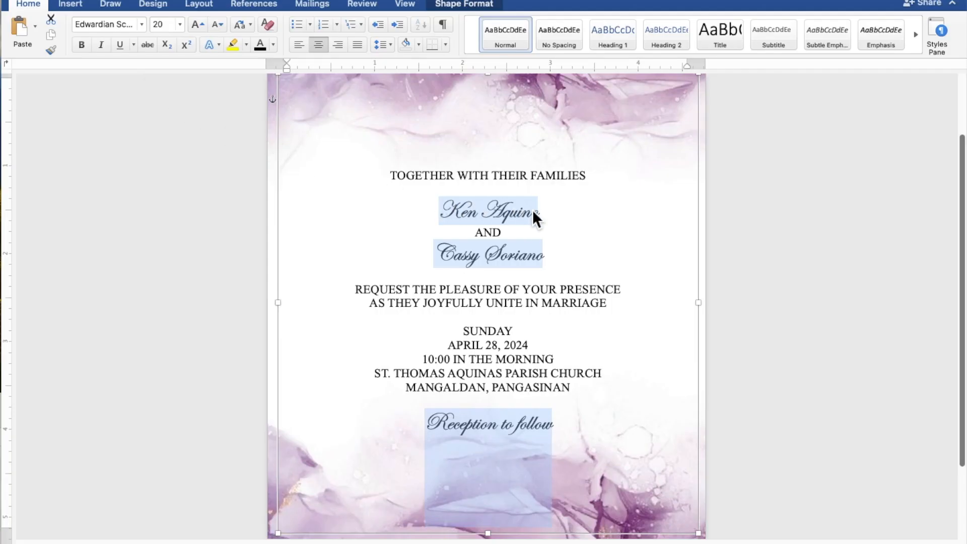
pyautogui.moveTo(544, 213); pyautogui.dragTo(461, 209)
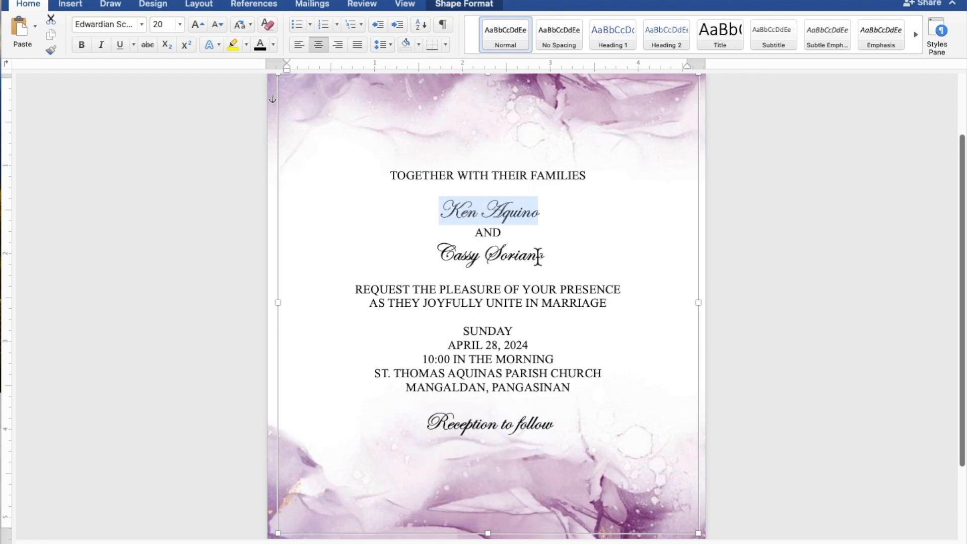
pyautogui.moveTo(549, 259); pyautogui.dragTo(461, 263)
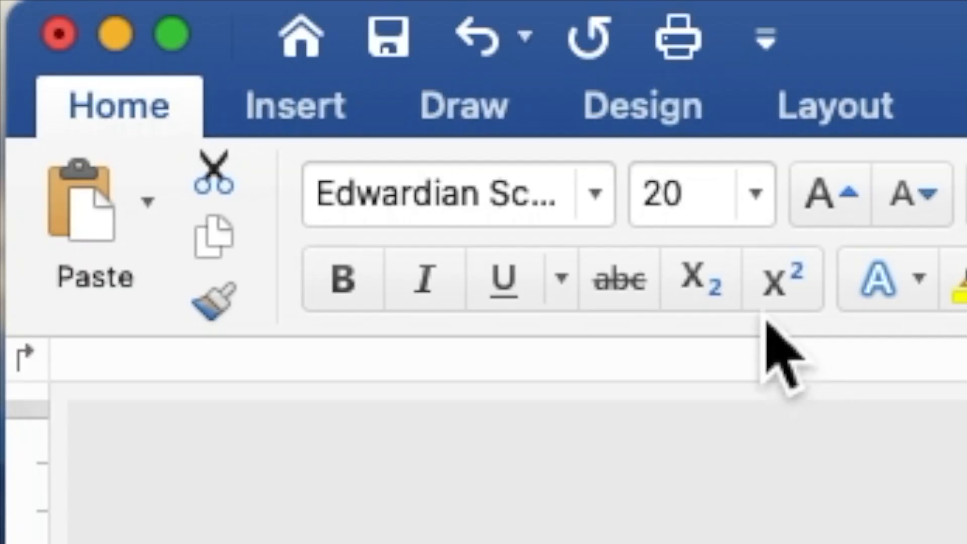
# Step: Enlarge the two selected name lines to 40 pt
pyautogui.moveTo(702, 213); pyautogui.dragTo(636, 206)
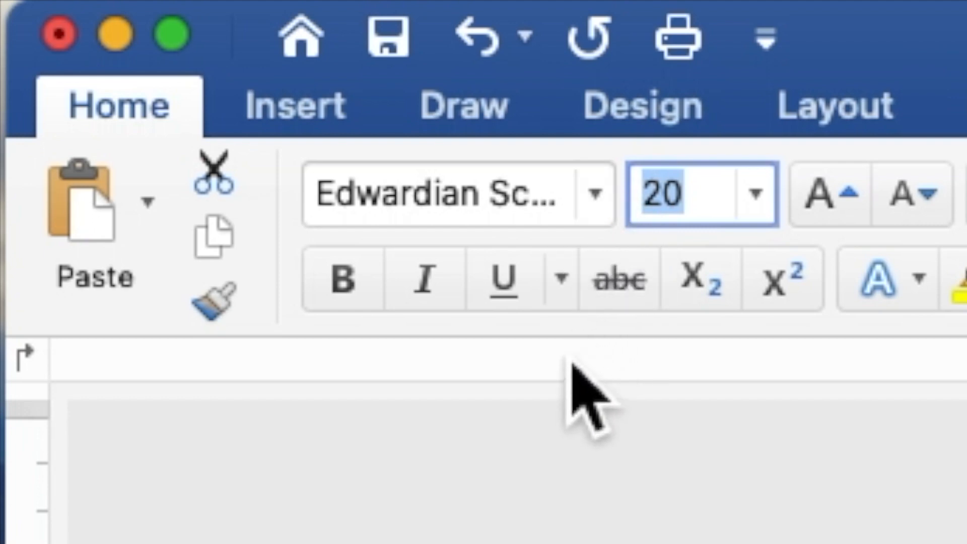
pyautogui.write('40')
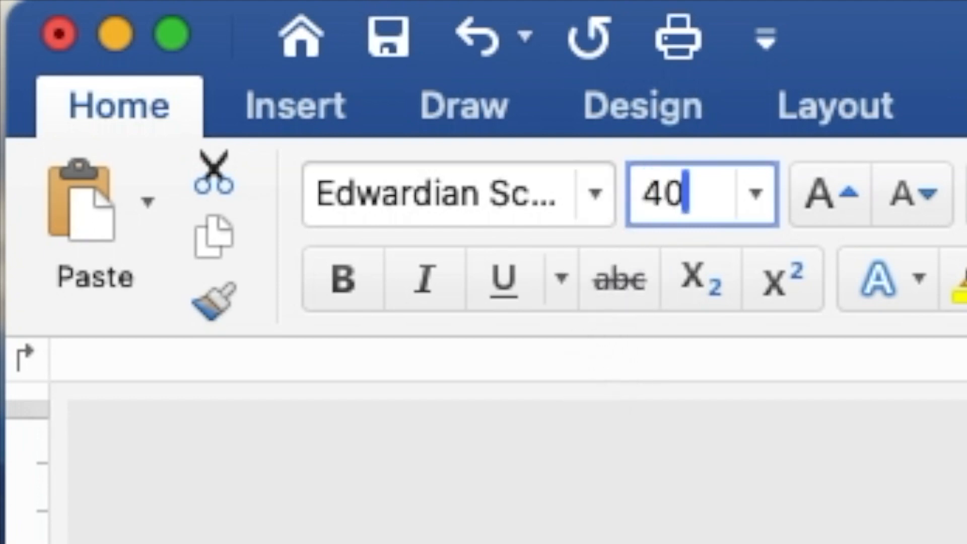
pyautogui.press('Return')
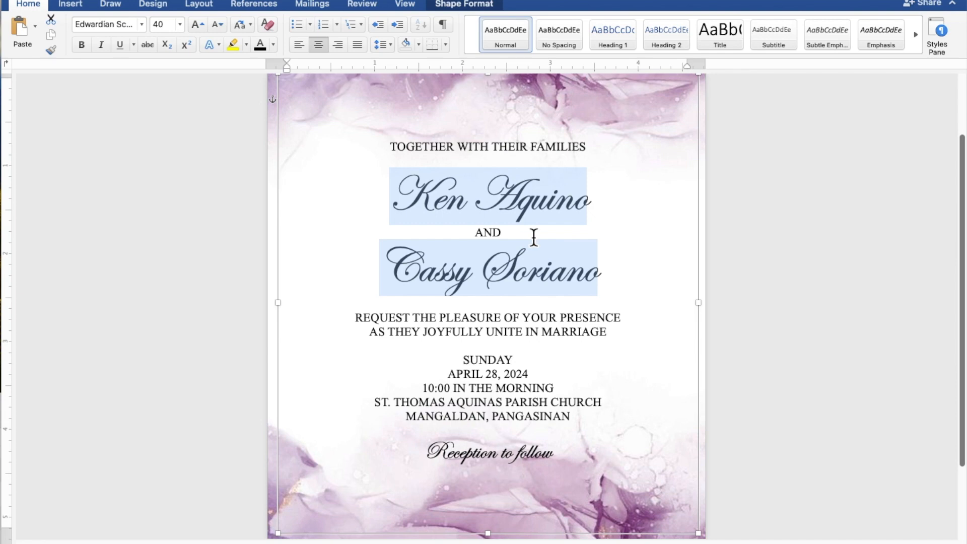
pyautogui.scroll(-4, 535, 242)
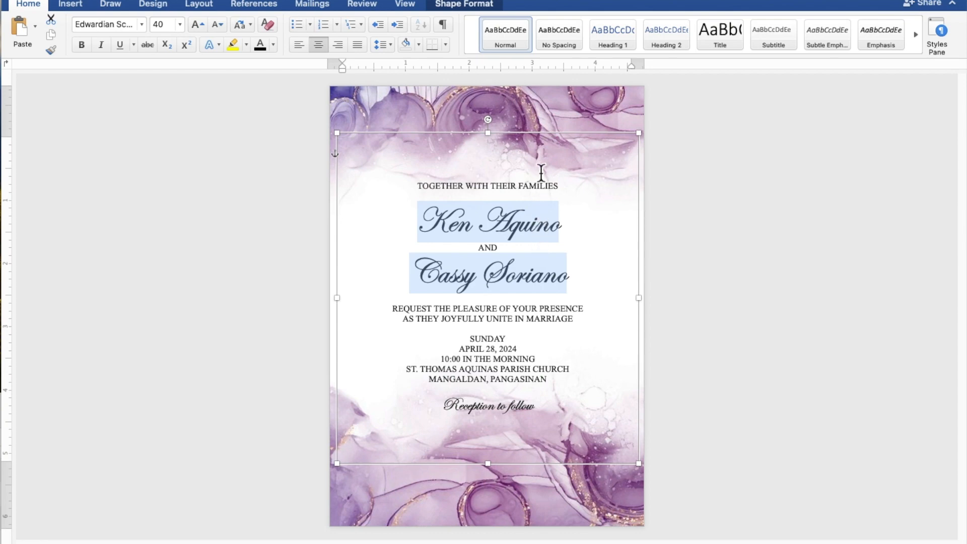
# Step: Nudge the text box up two steps with the arrow keys
pyautogui.click(553, 138)
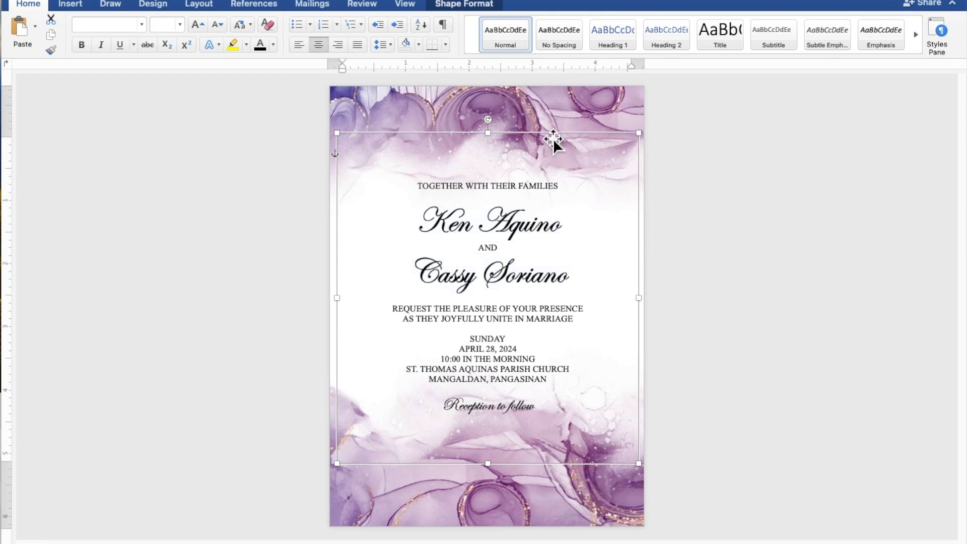
pyautogui.press('Up')
pyautogui.press('Up')
pyautogui.press('Up')
pyautogui.press('Up')
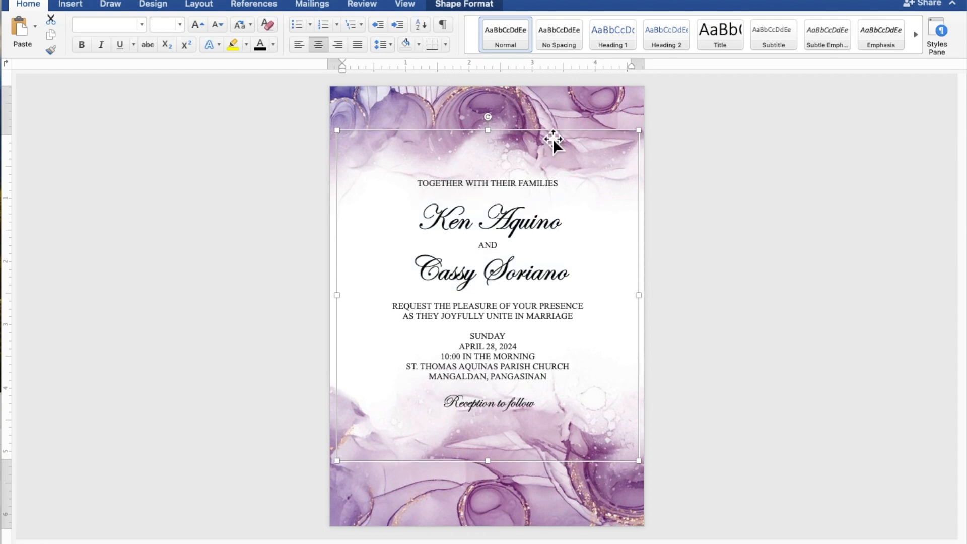
pyautogui.press('Up')
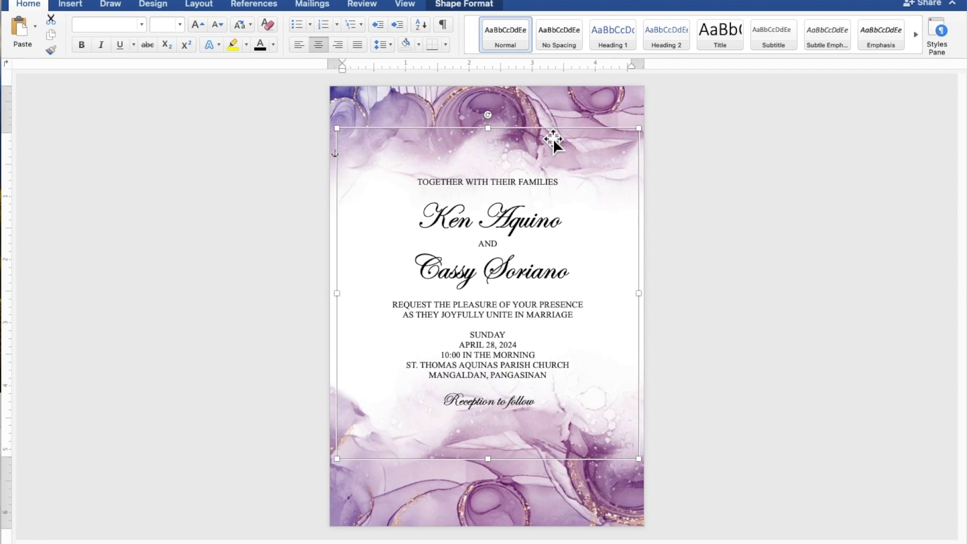
# Step: Add blank lines below TOGETHER WITH THEIR FAMILIES, above the REQUEST line, and before SUNDAY
pyautogui.click(505, 195)
pyautogui.press('Return')
pyautogui.click(496, 302)
pyautogui.press('Return')
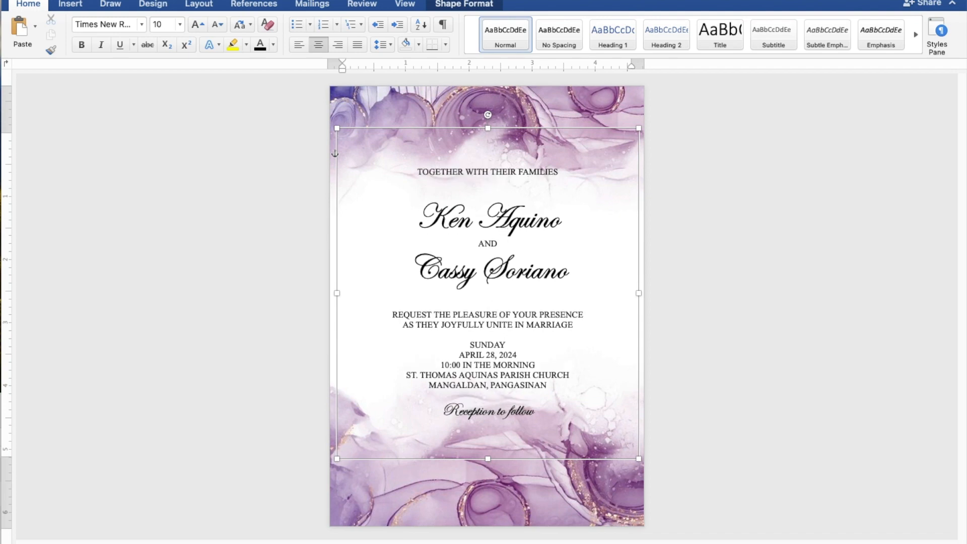
pyautogui.click(493, 337)
pyautogui.press('Return')
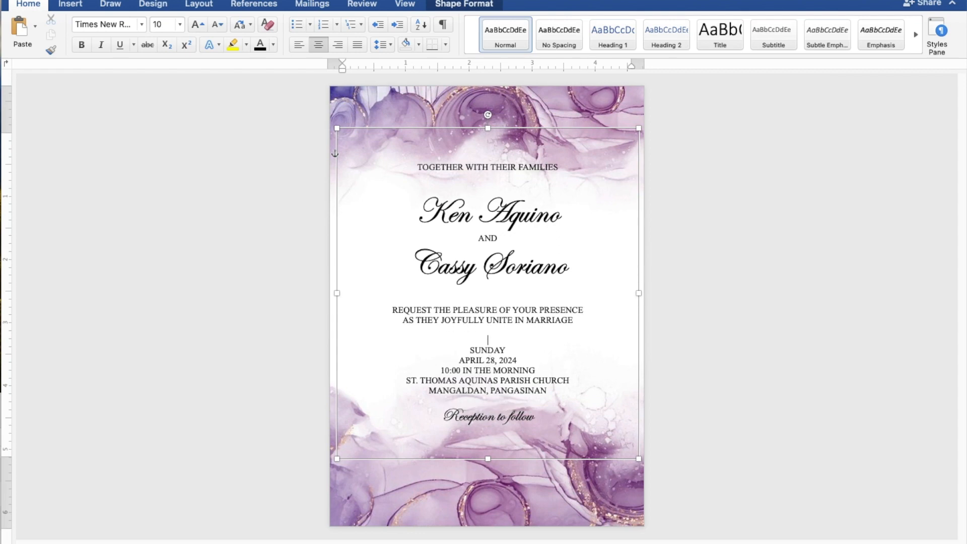
# Step: Nudge the text box up once more and deselect it
pyautogui.click(564, 137)
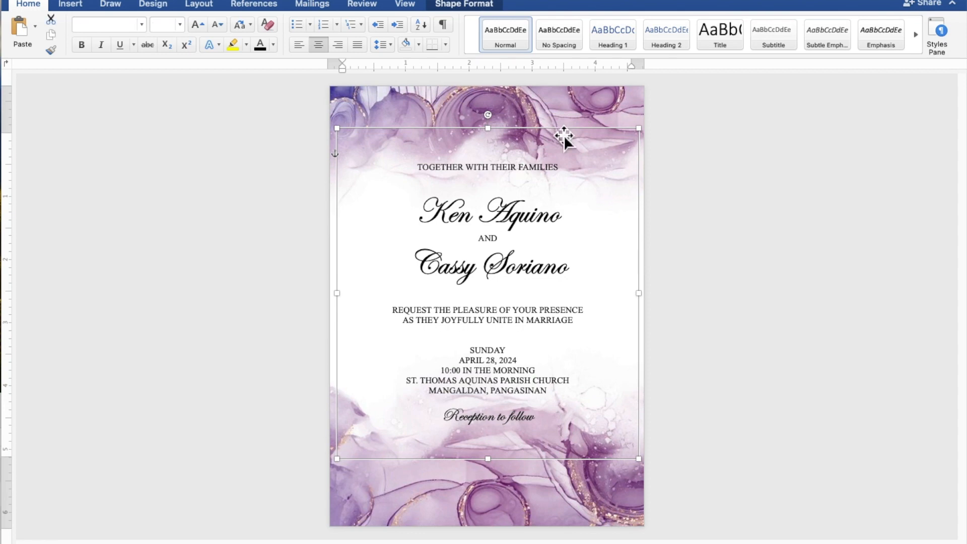
pyautogui.press('Up')
pyautogui.press('Up')
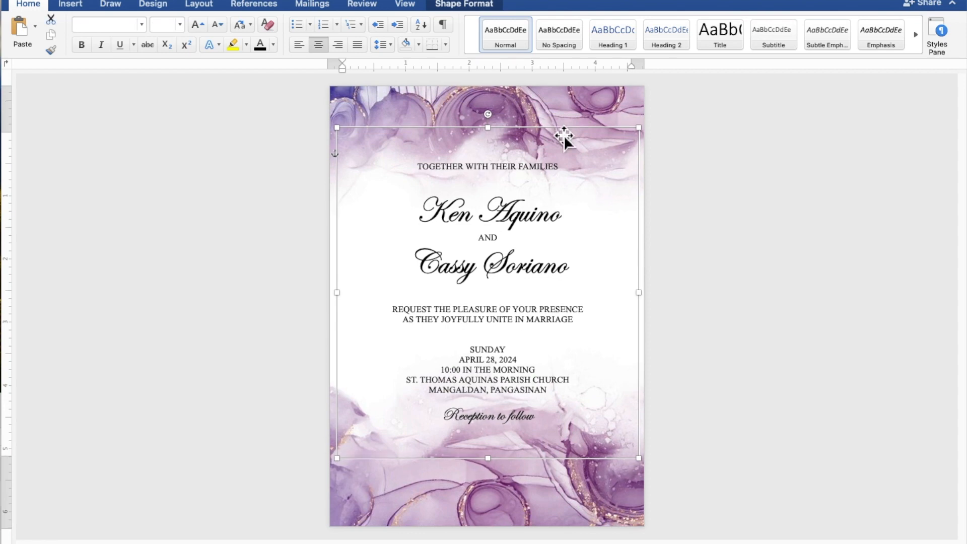
pyautogui.click(778, 234)
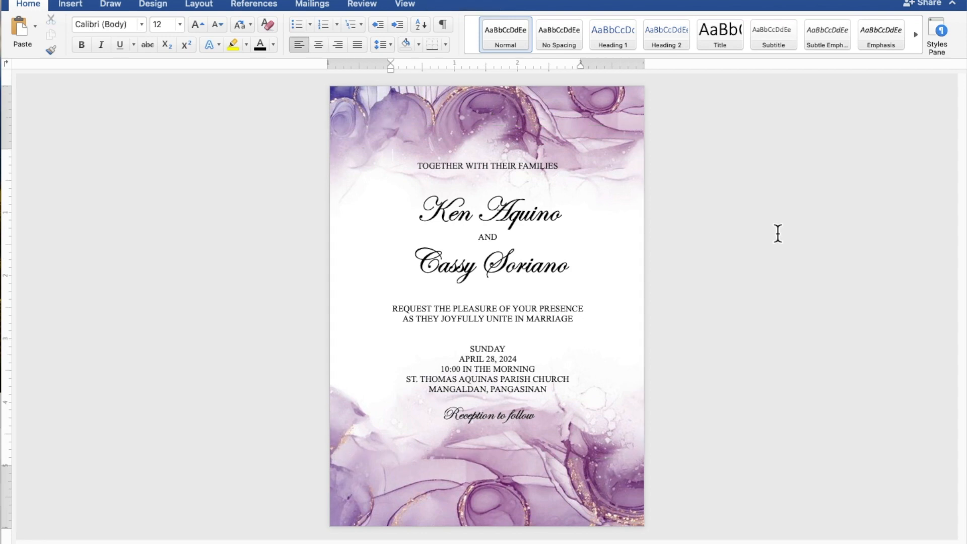